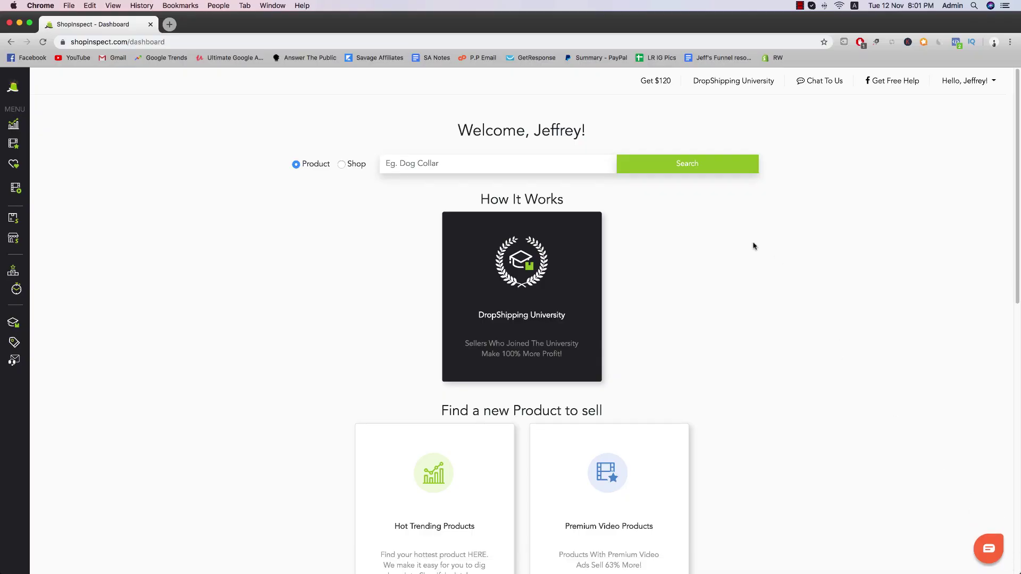
{"action": "scroll", "coordinate": [748, 242], "scroll_direction": "down", "scroll_amount": 5}
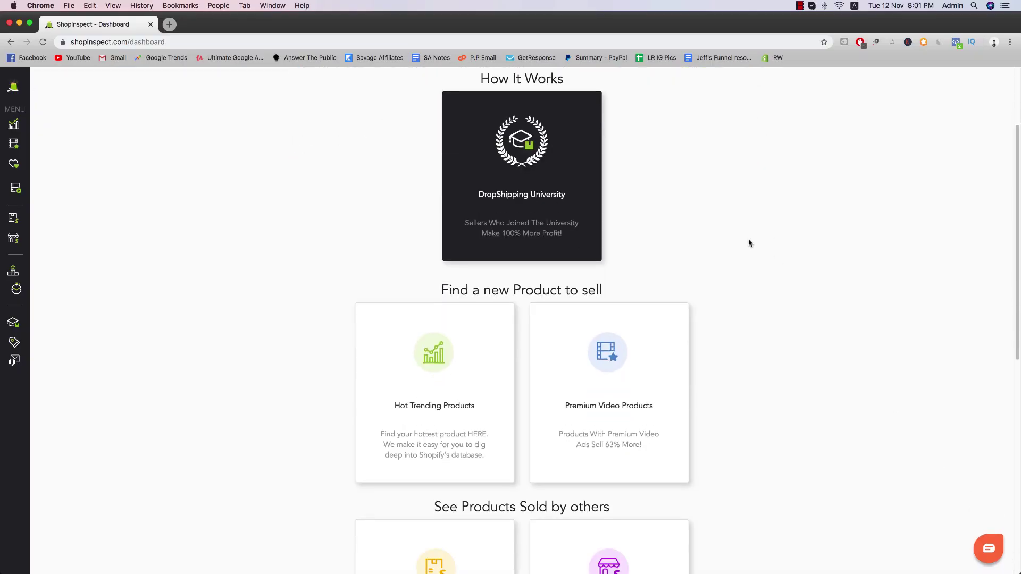
{"action": "scroll", "coordinate": [750, 244], "scroll_direction": "down", "scroll_amount": 10}
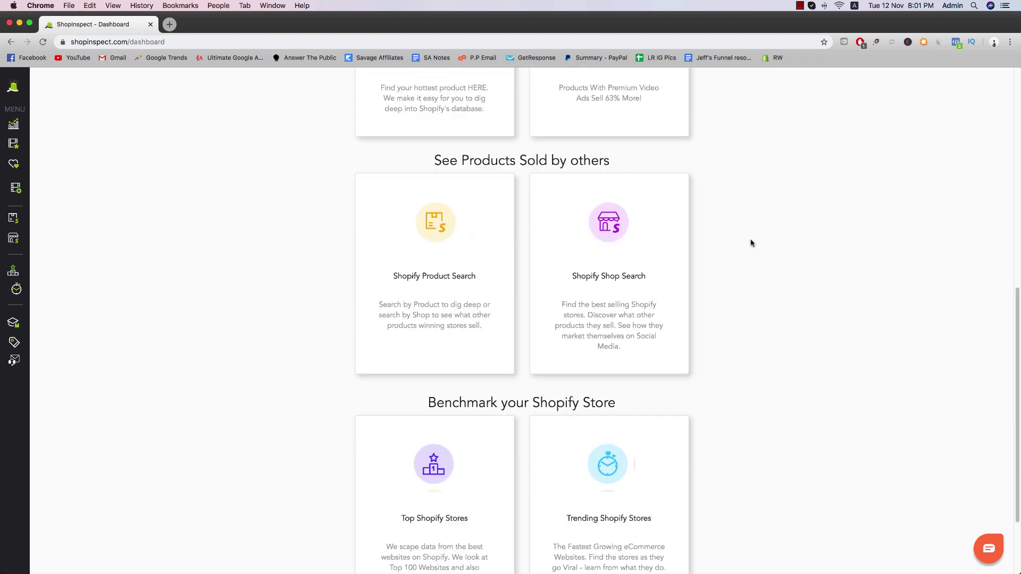
{"action": "scroll", "coordinate": [752, 243], "scroll_direction": "down", "scroll_amount": 3}
{"action": "left_click", "coordinate": [13, 124]}
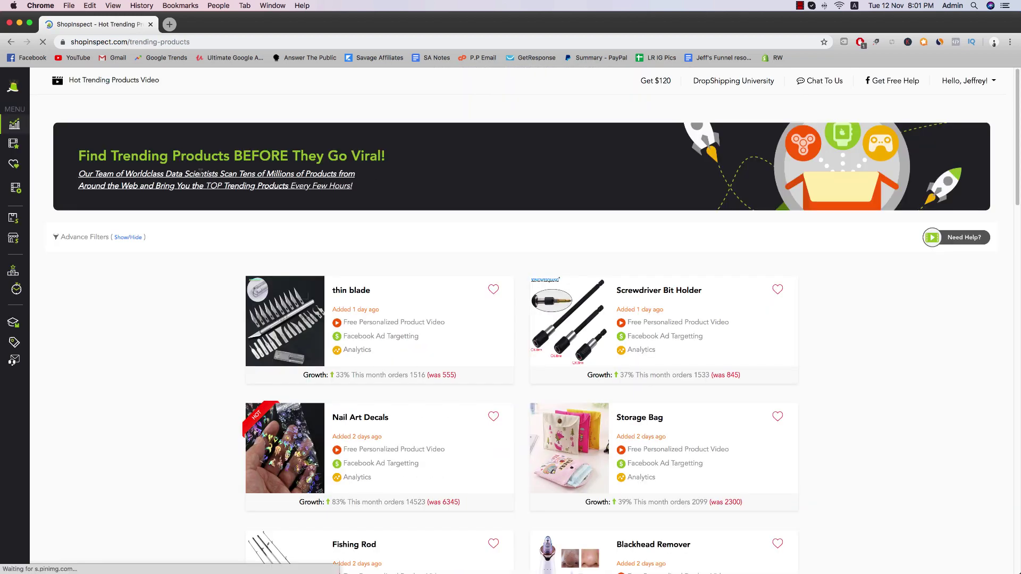
{"action": "scroll", "coordinate": [200, 171], "scroll_direction": "down", "scroll_amount": 5}
{"action": "scroll", "coordinate": [200, 173], "scroll_direction": "down", "scroll_amount": 20}
{"action": "scroll", "coordinate": [201, 175], "scroll_direction": "down", "scroll_amount": 5}
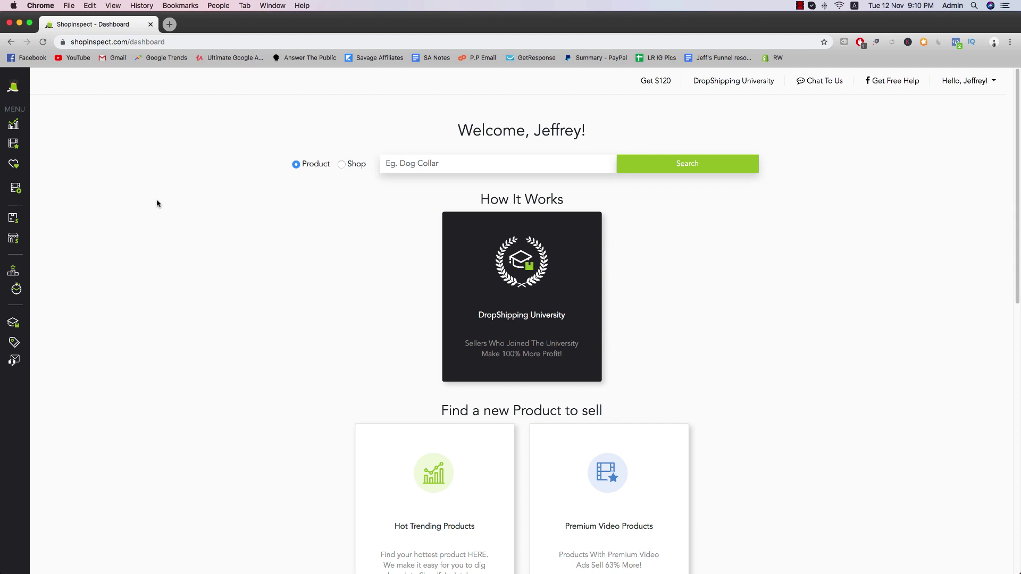
{"action": "scroll", "coordinate": [255, 208], "scroll_direction": "down", "scroll_amount": 1}
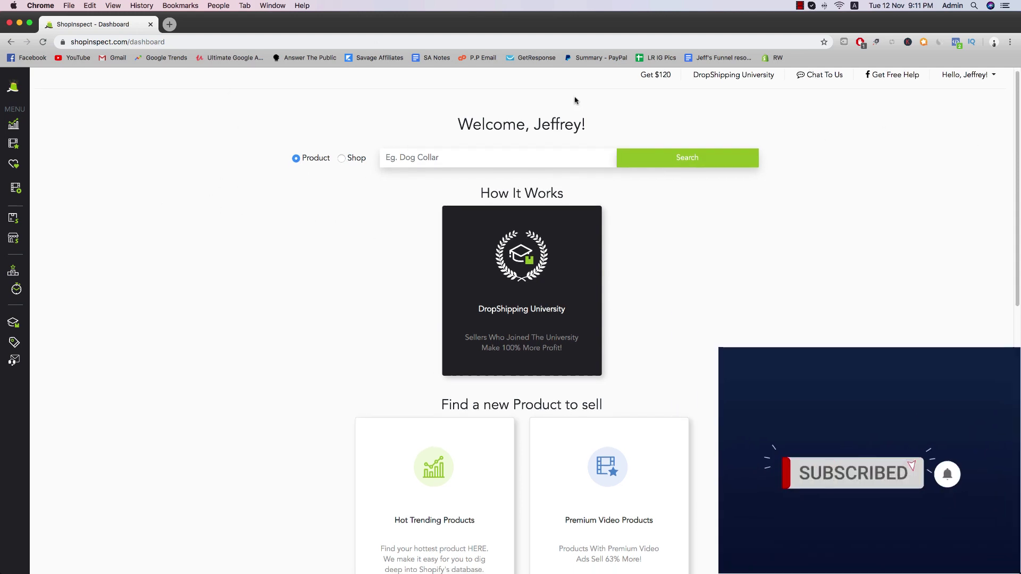
{"action": "scroll", "coordinate": [629, 187], "scroll_direction": "down", "scroll_amount": 2}
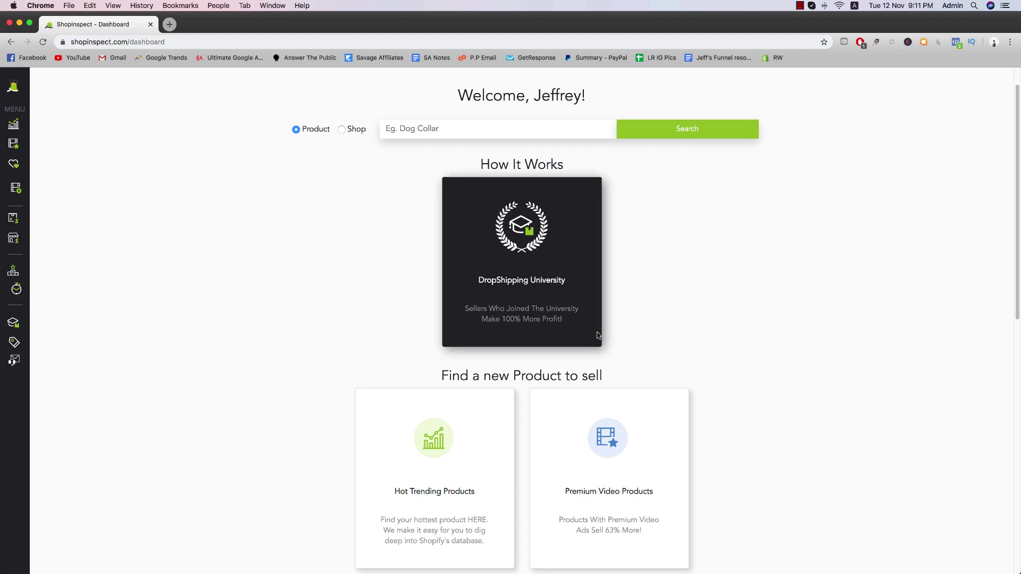
{"action": "scroll", "coordinate": [577, 170], "scroll_direction": "down", "scroll_amount": 2}
{"action": "scroll", "coordinate": [521, 182], "scroll_direction": "down", "scroll_amount": 2}
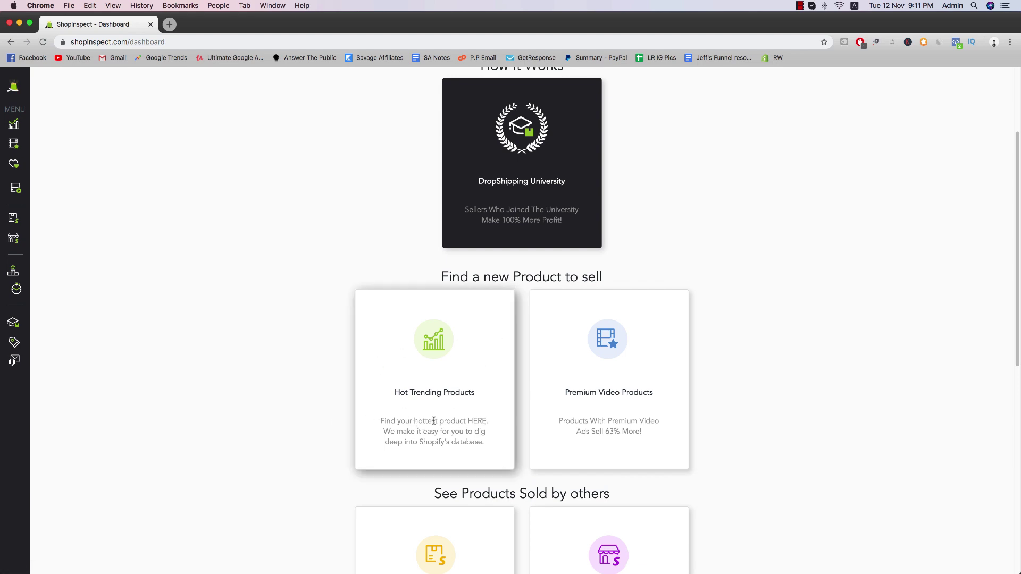
{"action": "scroll", "coordinate": [441, 429], "scroll_direction": "down", "scroll_amount": 1}
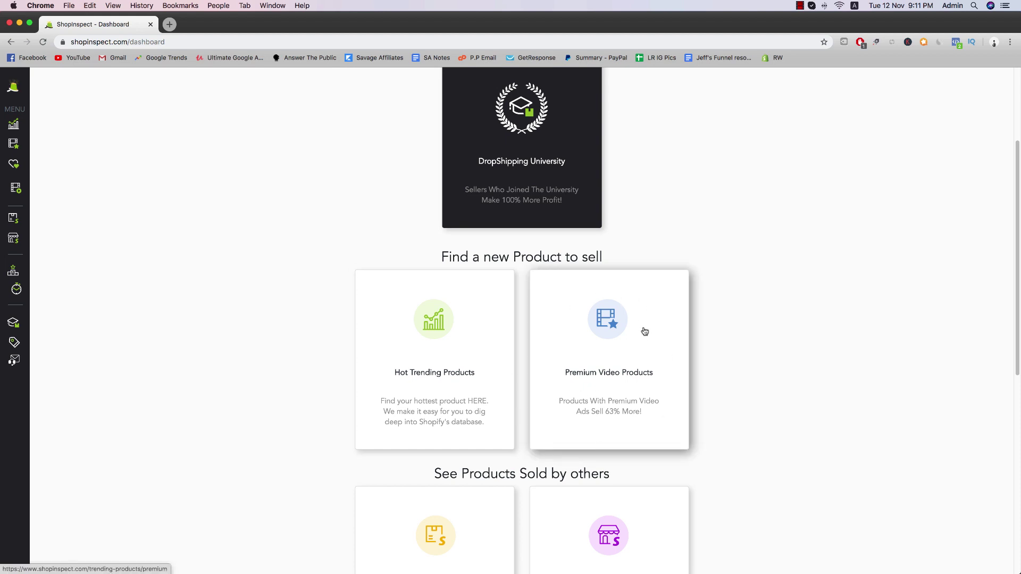
{"action": "scroll", "coordinate": [648, 359], "scroll_direction": "down", "scroll_amount": 3}
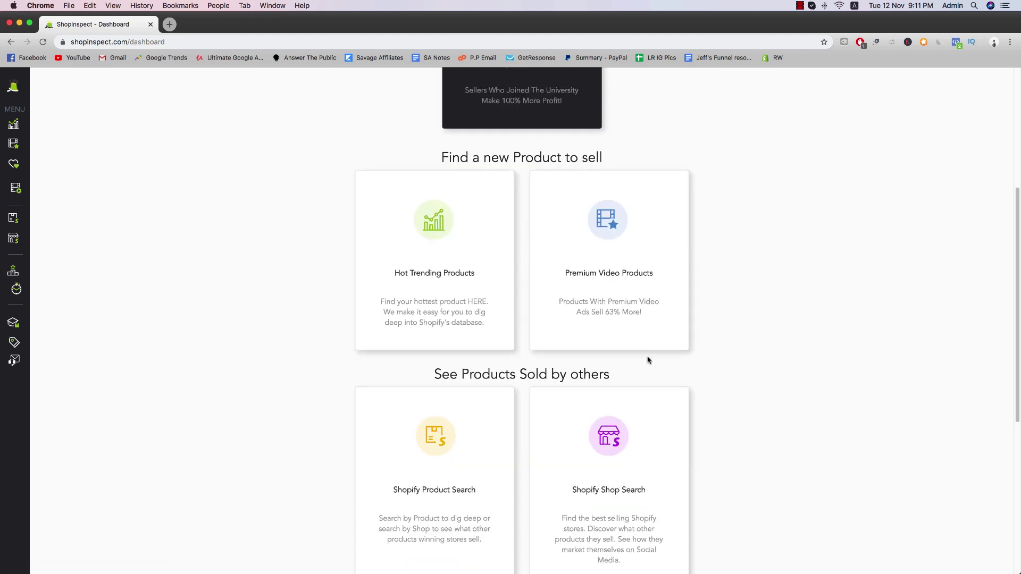
{"action": "scroll", "coordinate": [640, 352], "scroll_direction": "down", "scroll_amount": 2}
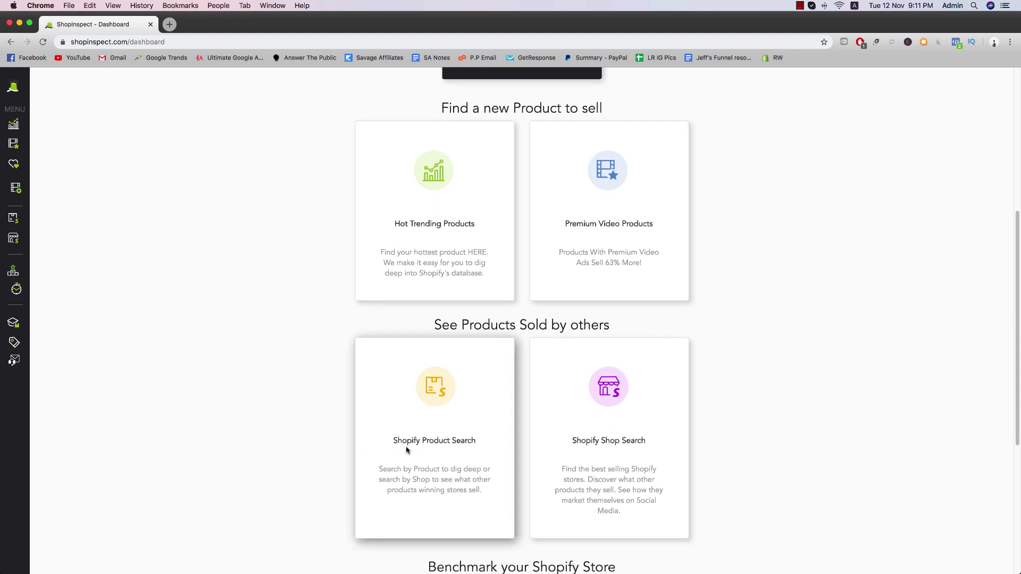
{"action": "scroll", "coordinate": [419, 444], "scroll_direction": "down", "scroll_amount": 1}
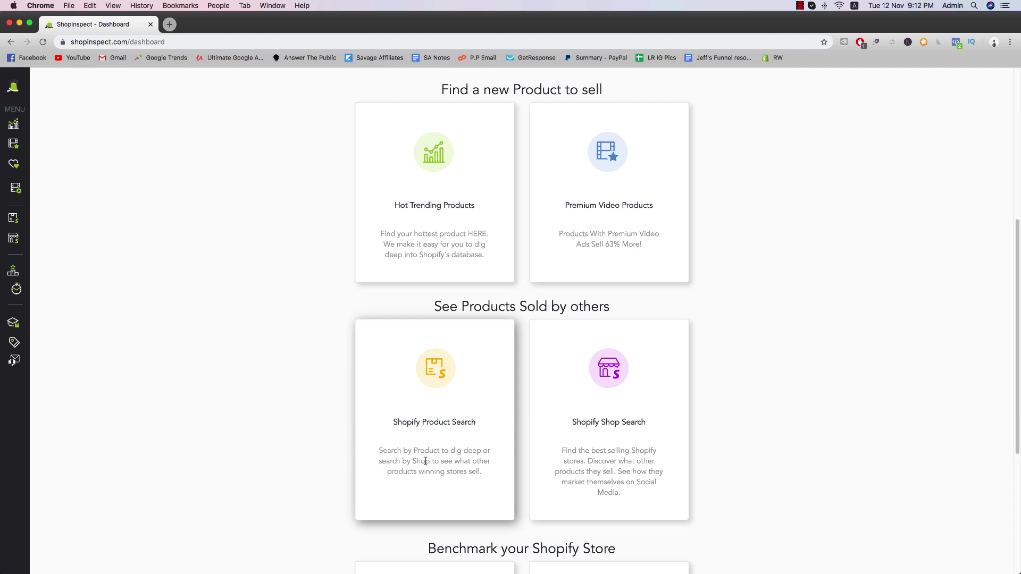
{"action": "scroll", "coordinate": [402, 466], "scroll_direction": "down", "scroll_amount": 1}
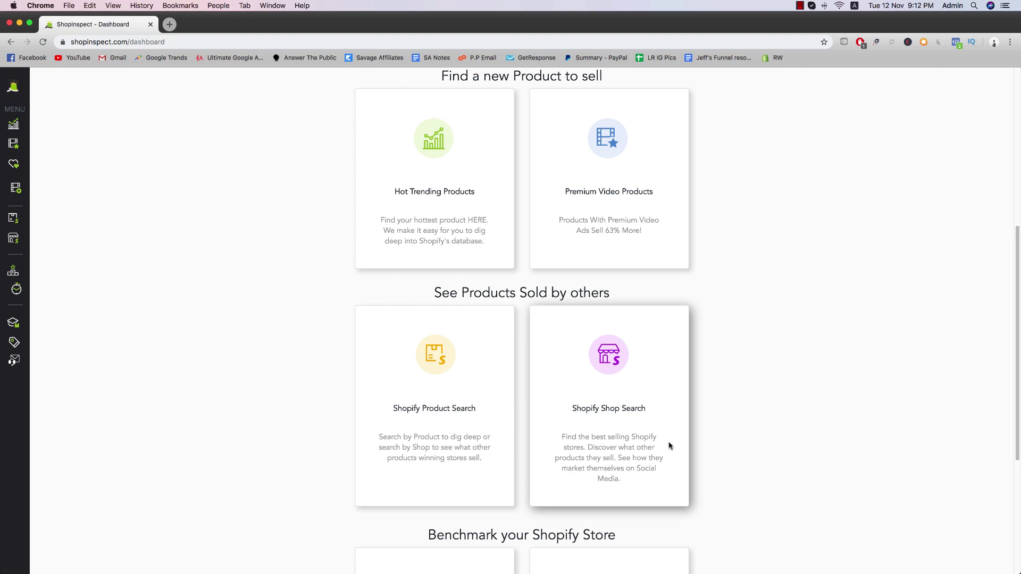
{"action": "scroll", "coordinate": [669, 433], "scroll_direction": "down", "scroll_amount": 1}
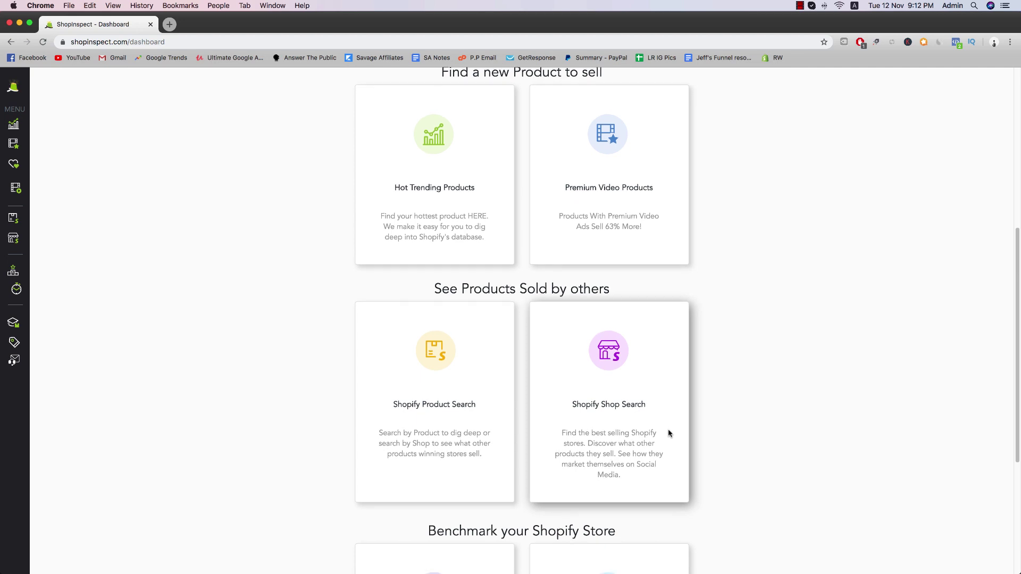
{"action": "scroll", "coordinate": [668, 429], "scroll_direction": "down", "scroll_amount": 5}
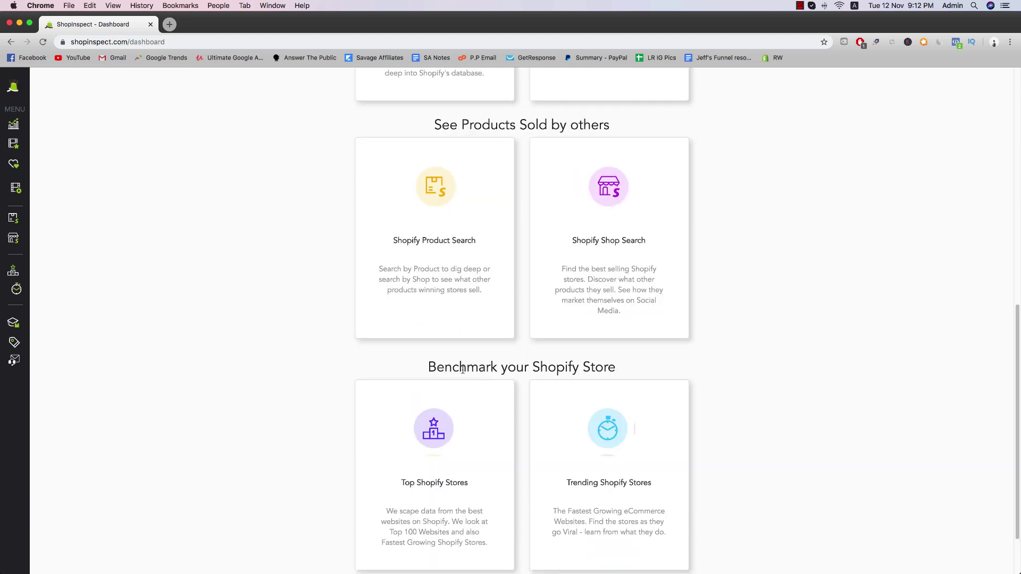
{"action": "scroll", "coordinate": [479, 367], "scroll_direction": "down", "scroll_amount": 1}
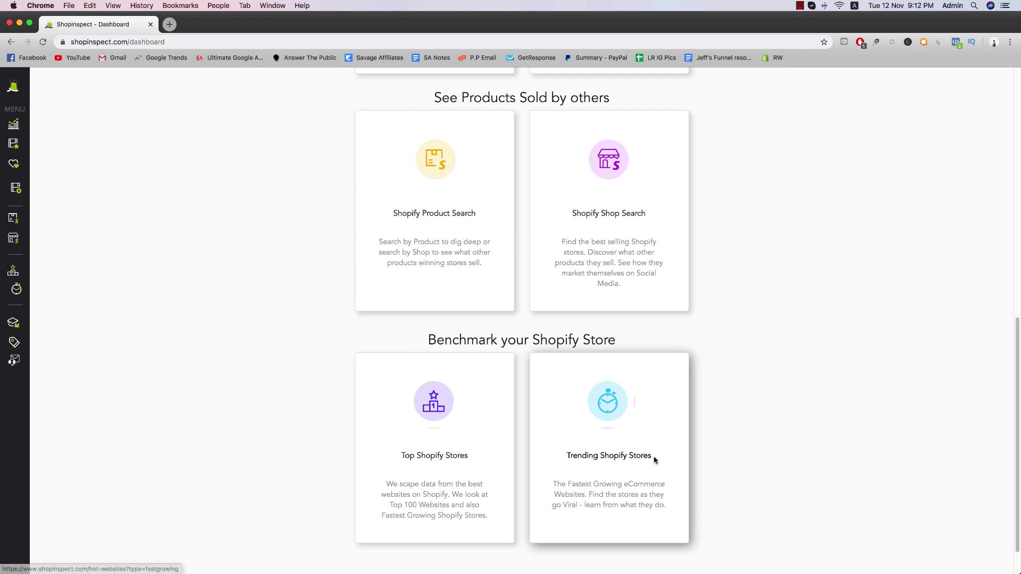
{"action": "scroll", "coordinate": [761, 465], "scroll_direction": "up", "scroll_amount": 3}
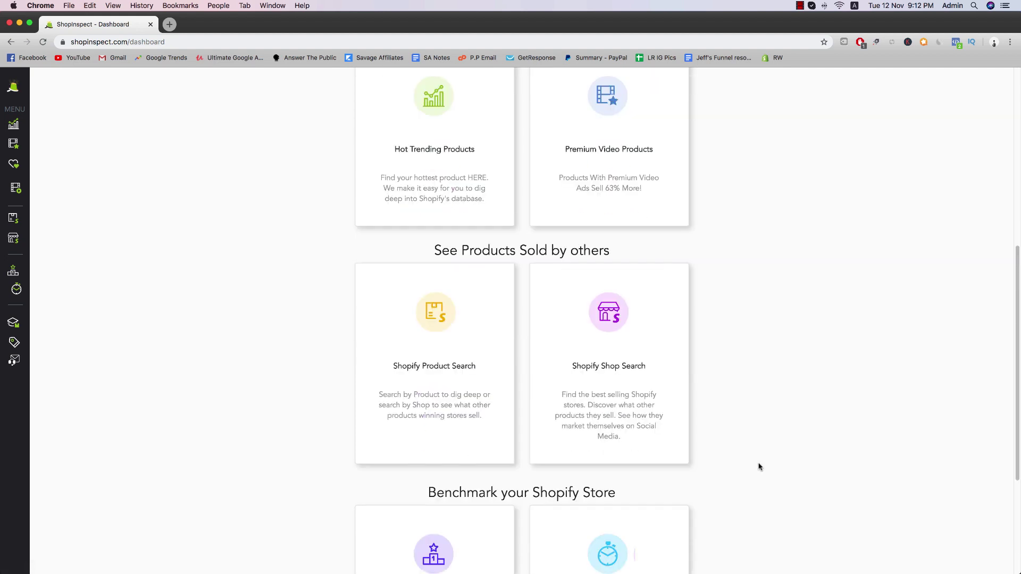
{"action": "scroll", "coordinate": [759, 465], "scroll_direction": "down", "scroll_amount": 4}
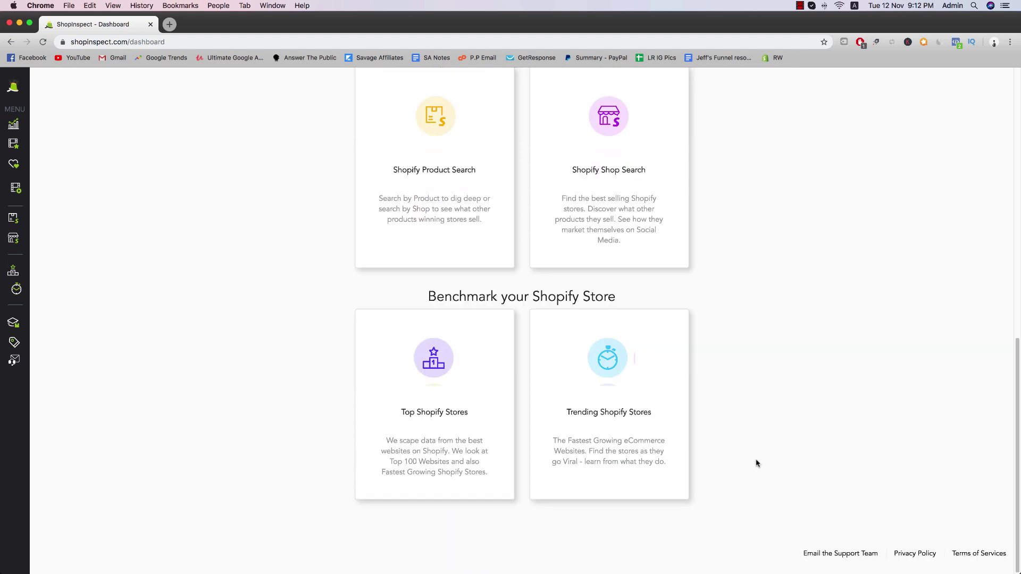
{"action": "scroll", "coordinate": [742, 461], "scroll_direction": "up", "scroll_amount": 1}
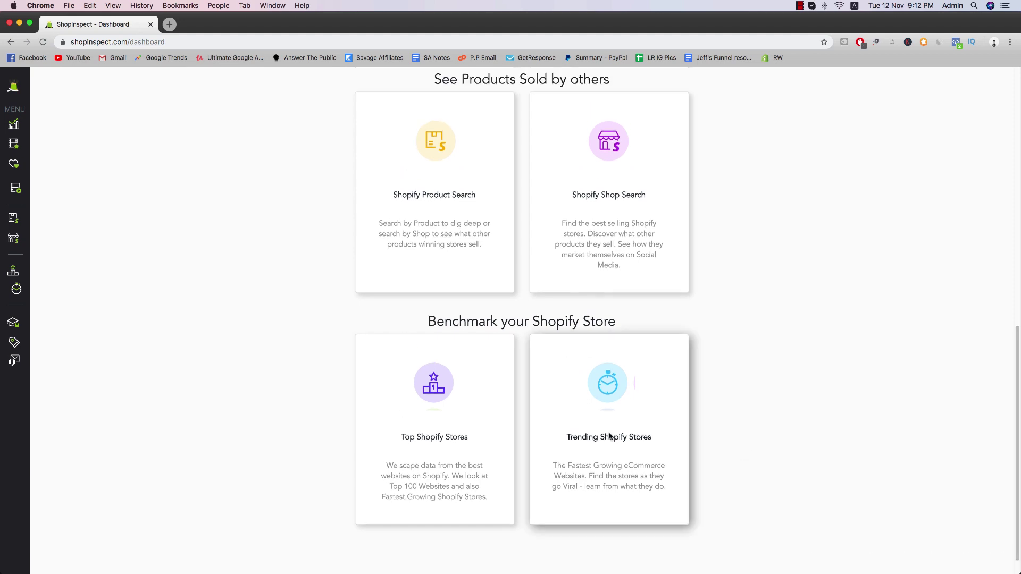
{"action": "scroll", "coordinate": [675, 383], "scroll_direction": "down", "scroll_amount": 1}
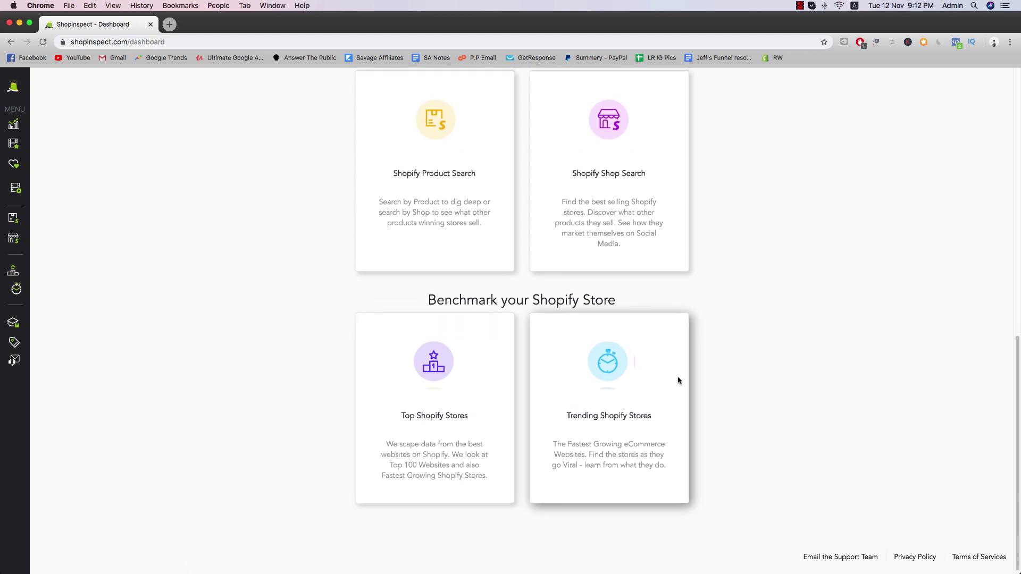
{"action": "scroll", "coordinate": [677, 381], "scroll_direction": "up", "scroll_amount": 1}
{"action": "scroll", "coordinate": [677, 381], "scroll_direction": "up", "scroll_amount": 5}
{"action": "scroll", "coordinate": [676, 380], "scroll_direction": "up", "scroll_amount": 3}
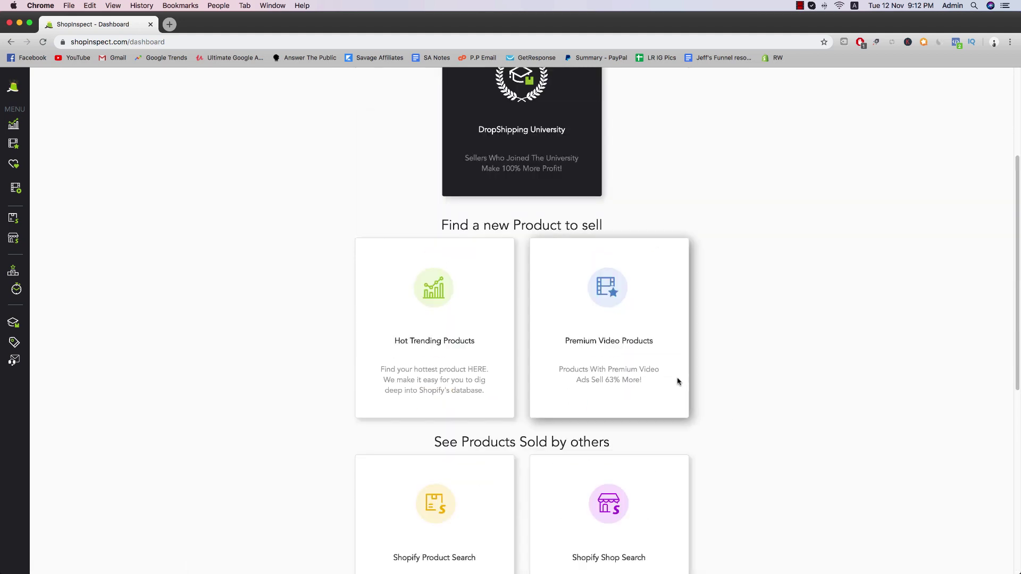
{"action": "scroll", "coordinate": [672, 381], "scroll_direction": "up", "scroll_amount": 4}
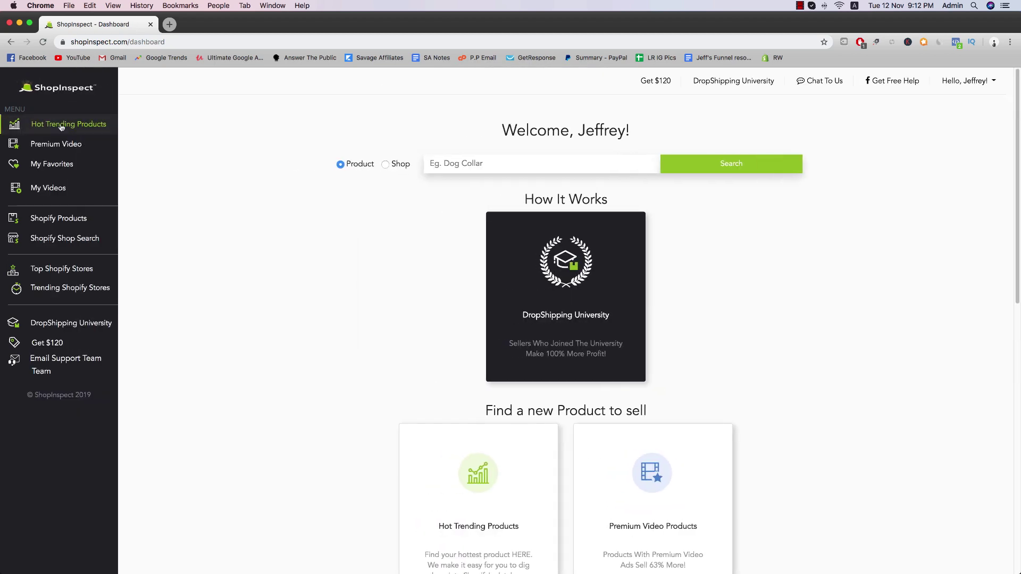
- Reopen Hot Trending Products, scroll down the grid and open Switch Stickers' details
{"action": "left_click", "coordinate": [38, 128]}
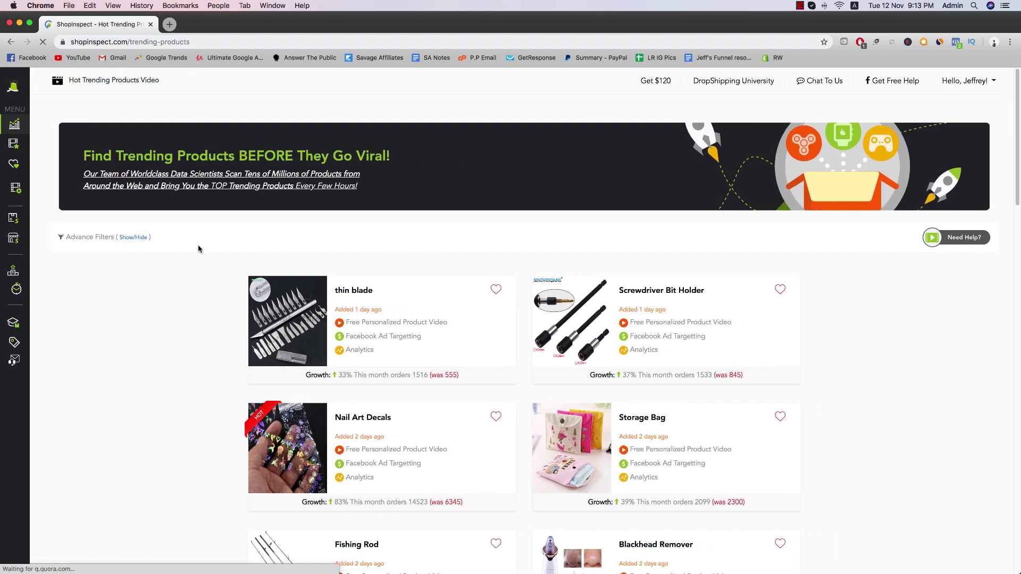
{"action": "scroll", "coordinate": [401, 251], "scroll_direction": "down", "scroll_amount": 5}
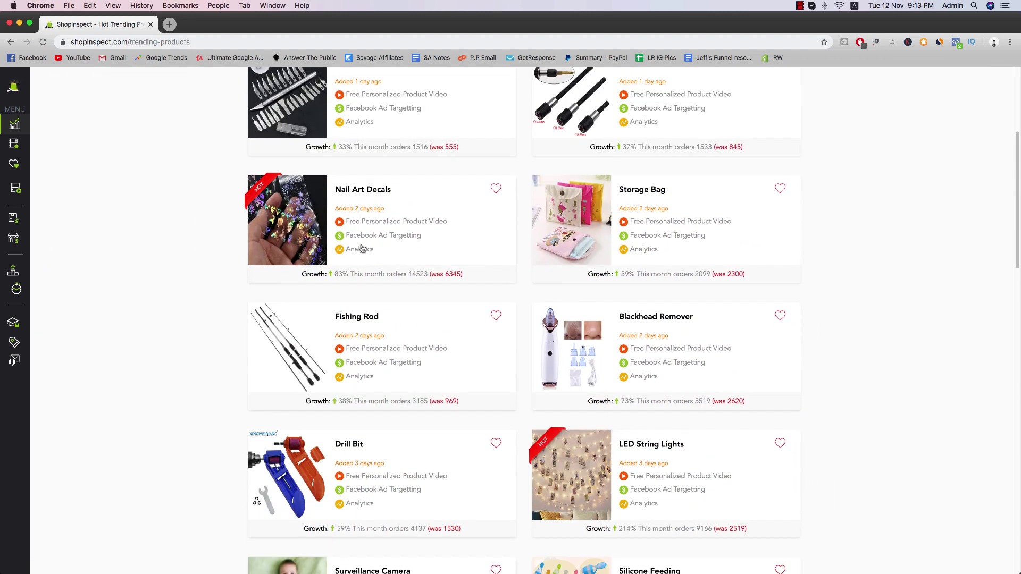
{"action": "scroll", "coordinate": [363, 244], "scroll_direction": "down", "scroll_amount": 5}
{"action": "scroll", "coordinate": [404, 250], "scroll_direction": "up", "scroll_amount": 1}
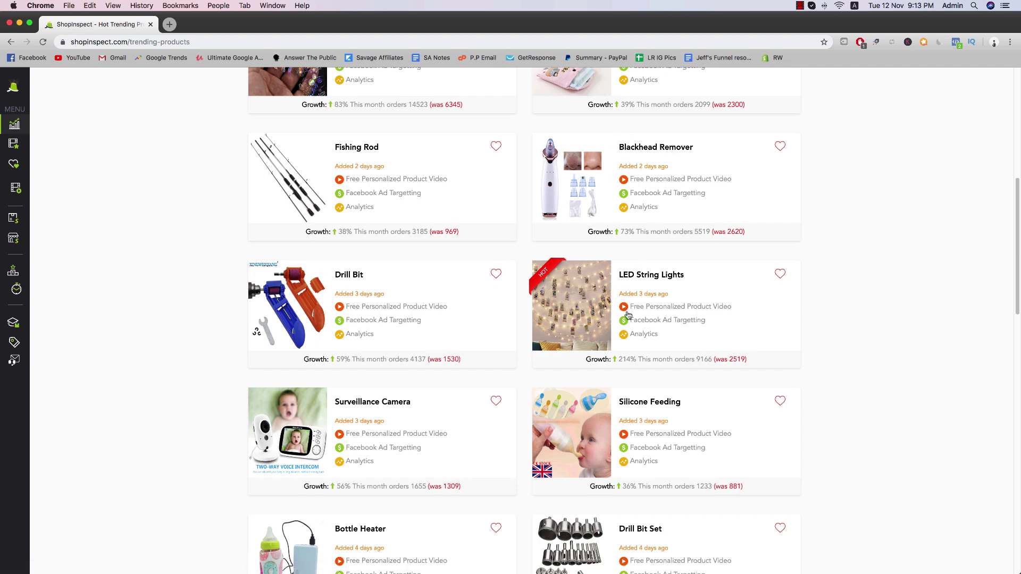
{"action": "scroll", "coordinate": [388, 287], "scroll_direction": "up", "scroll_amount": 3}
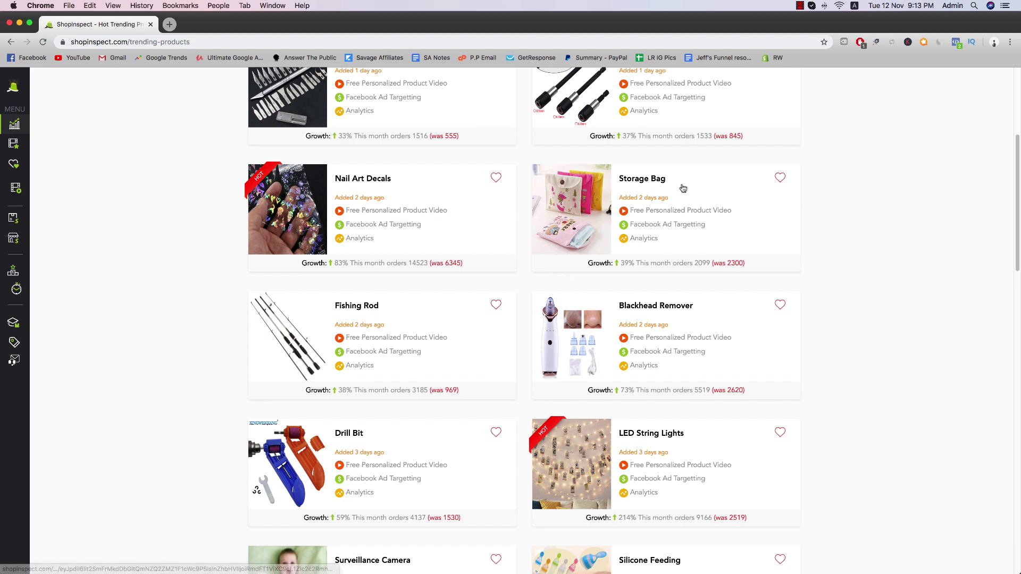
{"action": "scroll", "coordinate": [627, 330], "scroll_direction": "down", "scroll_amount": 3}
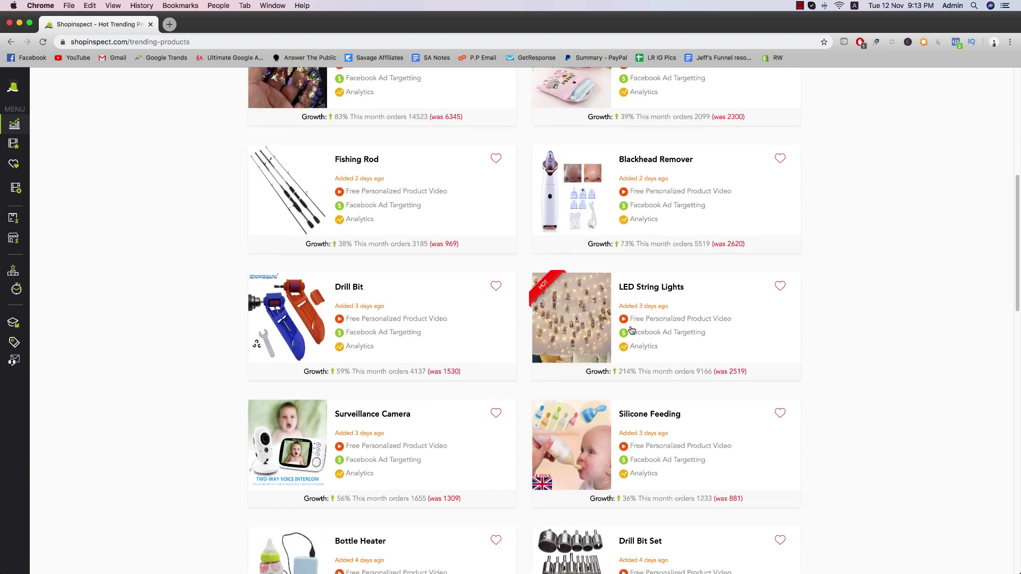
{"action": "scroll", "coordinate": [544, 396], "scroll_direction": "down", "scroll_amount": 3}
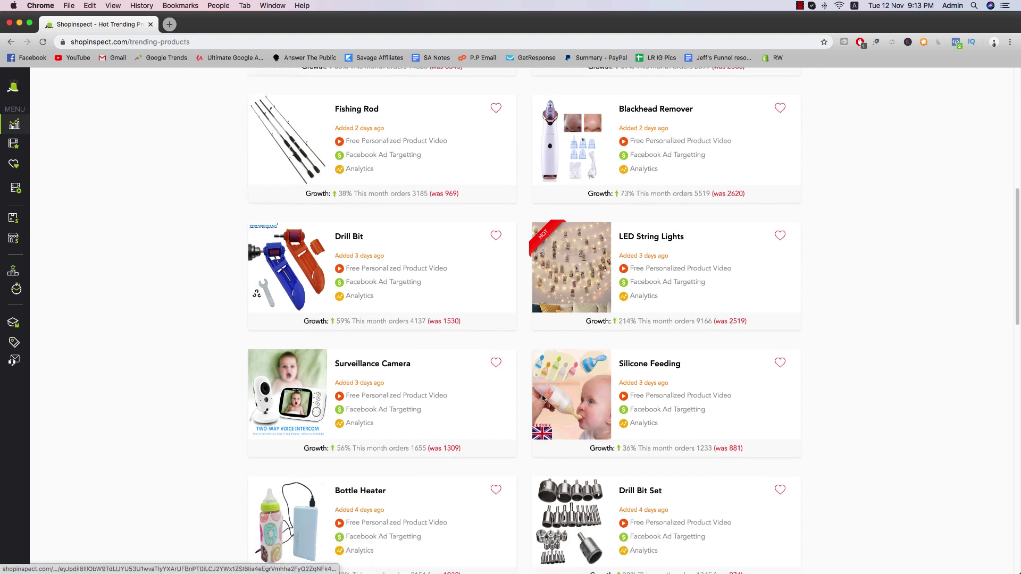
{"action": "scroll", "coordinate": [543, 389], "scroll_direction": "down", "scroll_amount": 4}
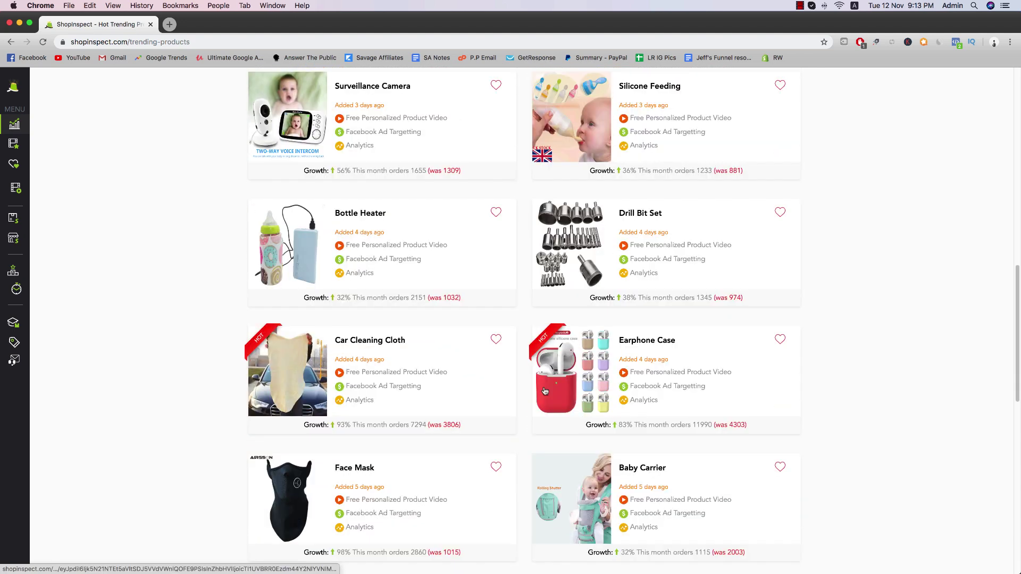
{"action": "scroll", "coordinate": [544, 390], "scroll_direction": "down", "scroll_amount": 4}
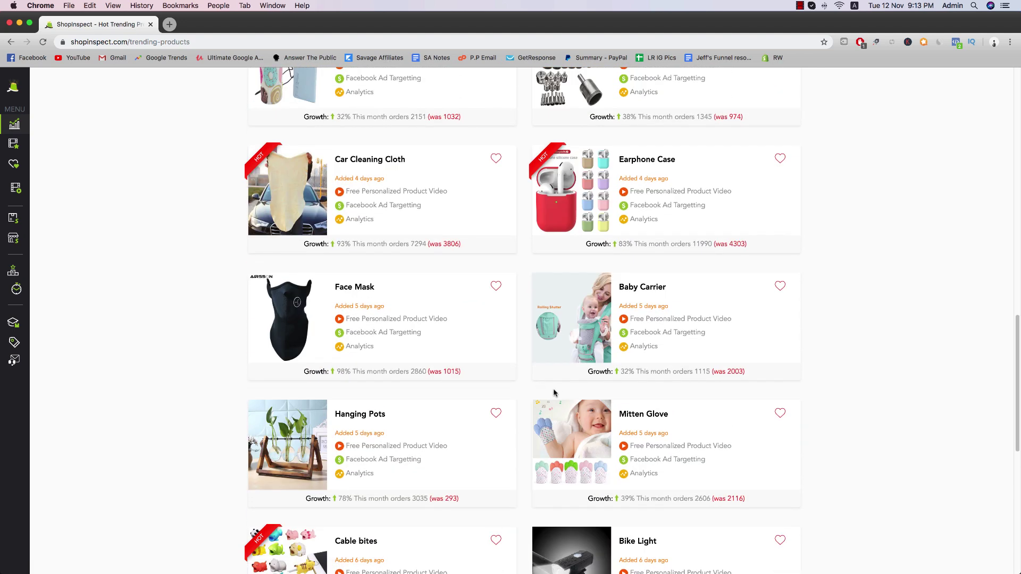
{"action": "scroll", "coordinate": [401, 387], "scroll_direction": "down", "scroll_amount": 3}
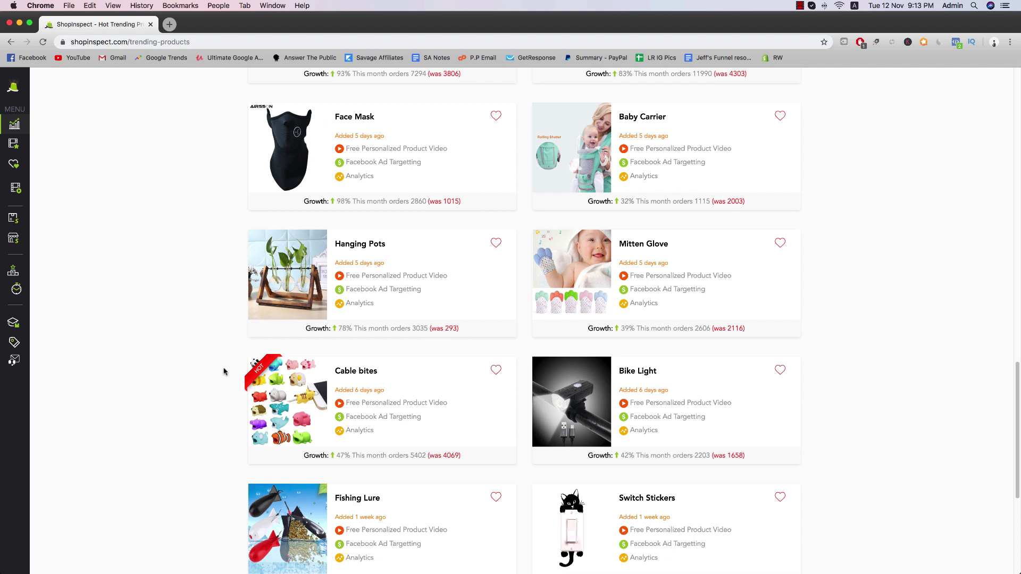
{"action": "scroll", "coordinate": [245, 380], "scroll_direction": "down", "scroll_amount": 1}
{"action": "scroll", "coordinate": [273, 414], "scroll_direction": "down", "scroll_amount": 3}
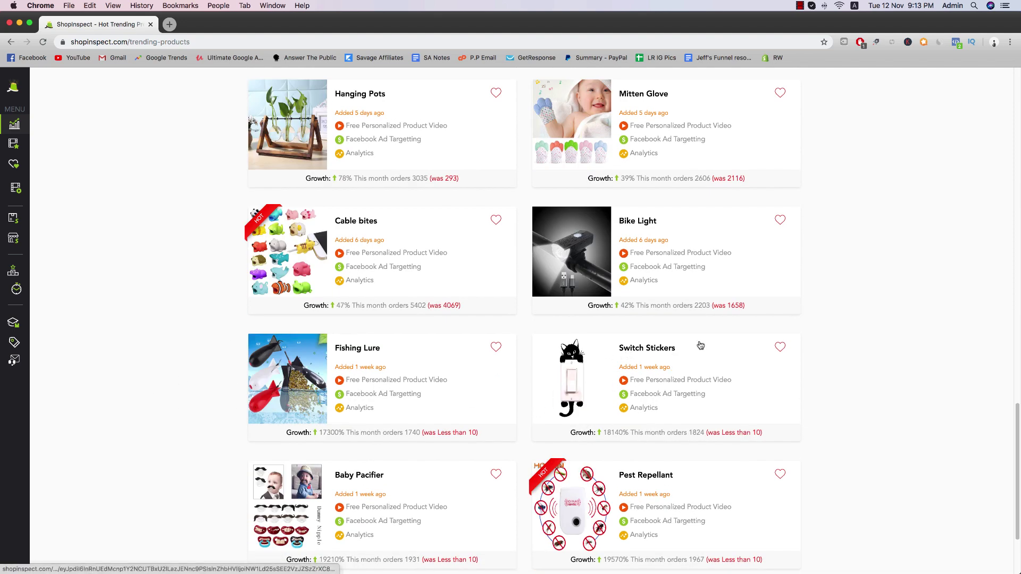
{"action": "left_click", "coordinate": [579, 365]}
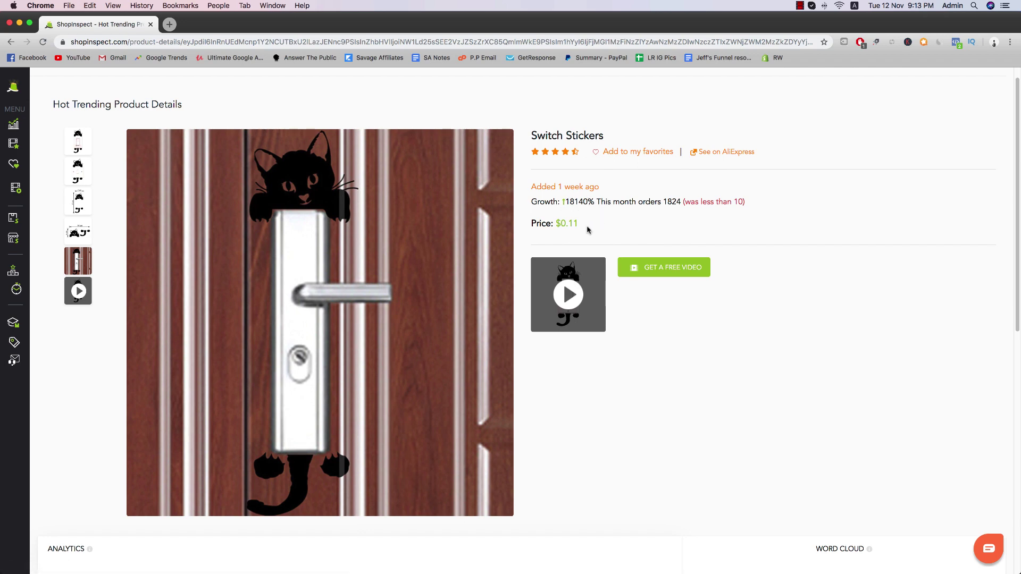
- Review Switch Stickers' $0.11 price, 18140% growth and order counts on its details page
{"action": "left_click_drag", "start_coordinate": [743, 200], "coordinate": [634, 203]}
{"action": "left_click", "coordinate": [702, 201]}
{"action": "left_click", "coordinate": [636, 202]}
{"action": "scroll", "coordinate": [641, 212], "scroll_direction": "down", "scroll_amount": 1}
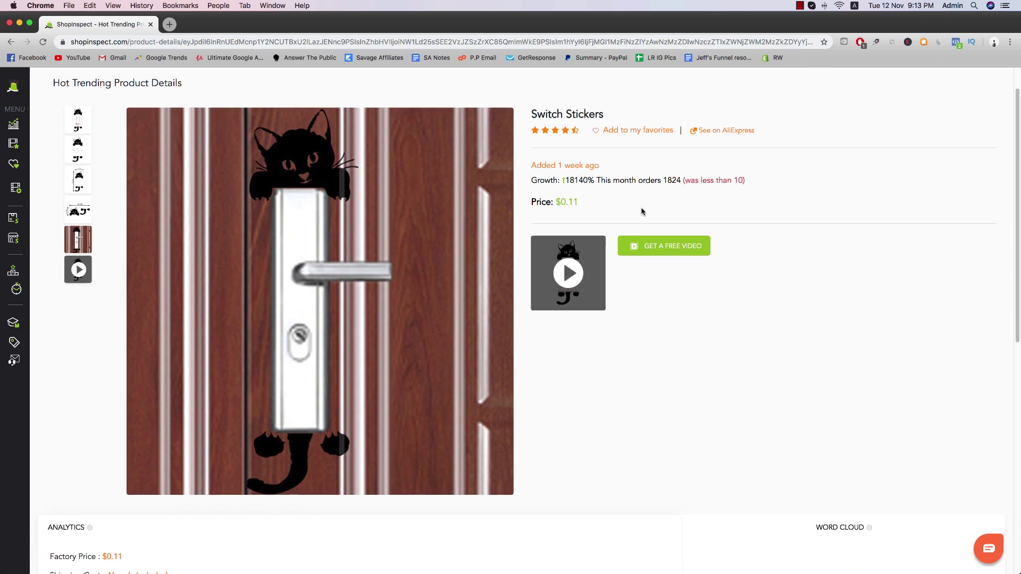
{"action": "scroll", "coordinate": [642, 212], "scroll_direction": "up", "scroll_amount": 1}
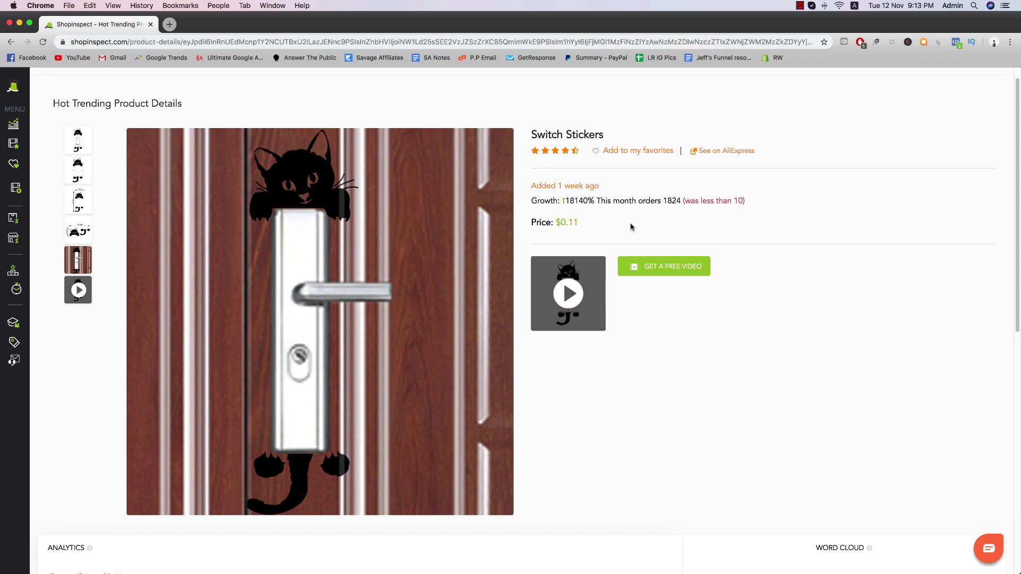
{"action": "scroll", "coordinate": [627, 226], "scroll_direction": "down", "scroll_amount": 1}
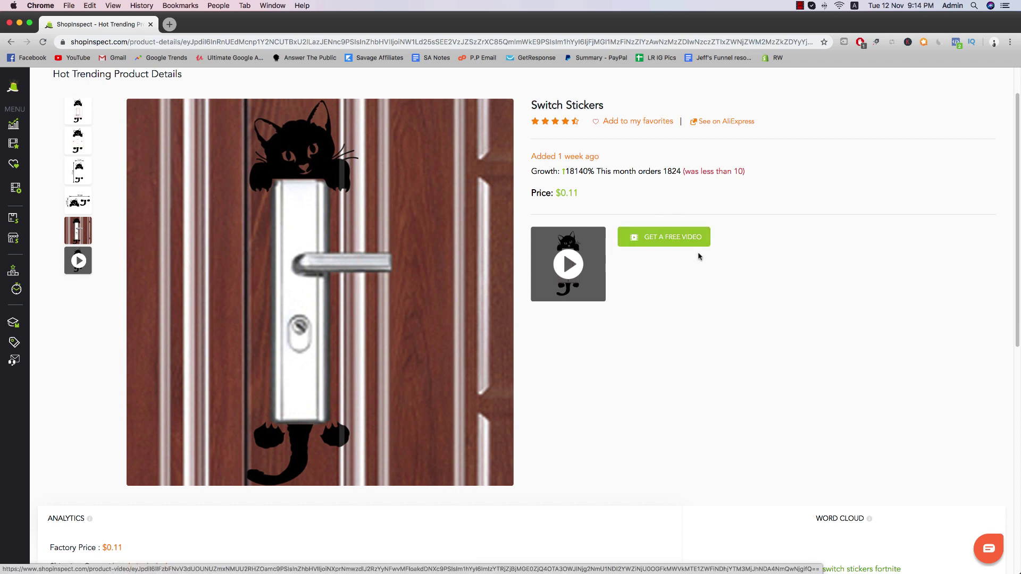
{"action": "scroll", "coordinate": [645, 255], "scroll_direction": "down", "scroll_amount": 1}
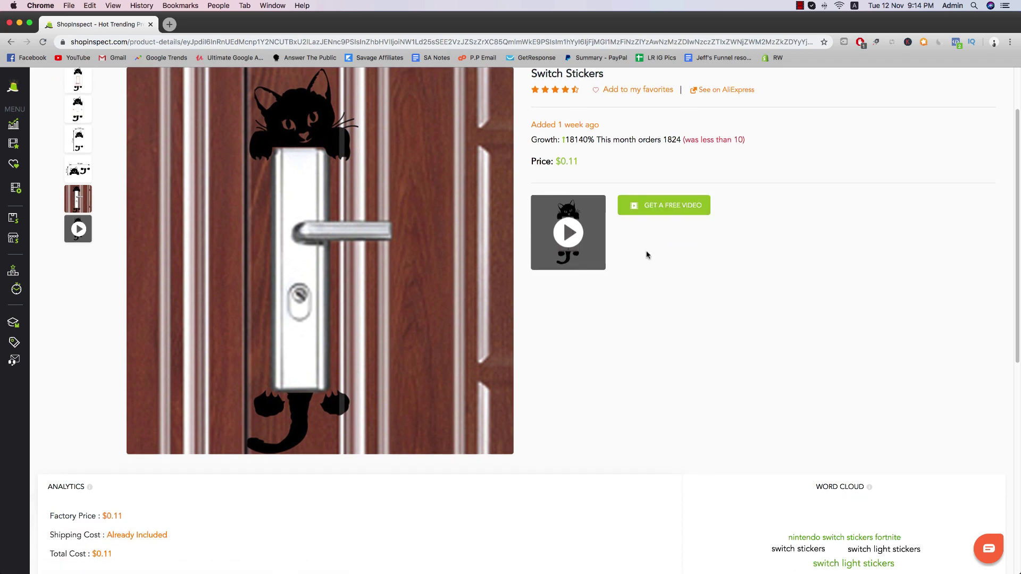
{"action": "scroll", "coordinate": [647, 255], "scroll_direction": "up", "scroll_amount": 1}
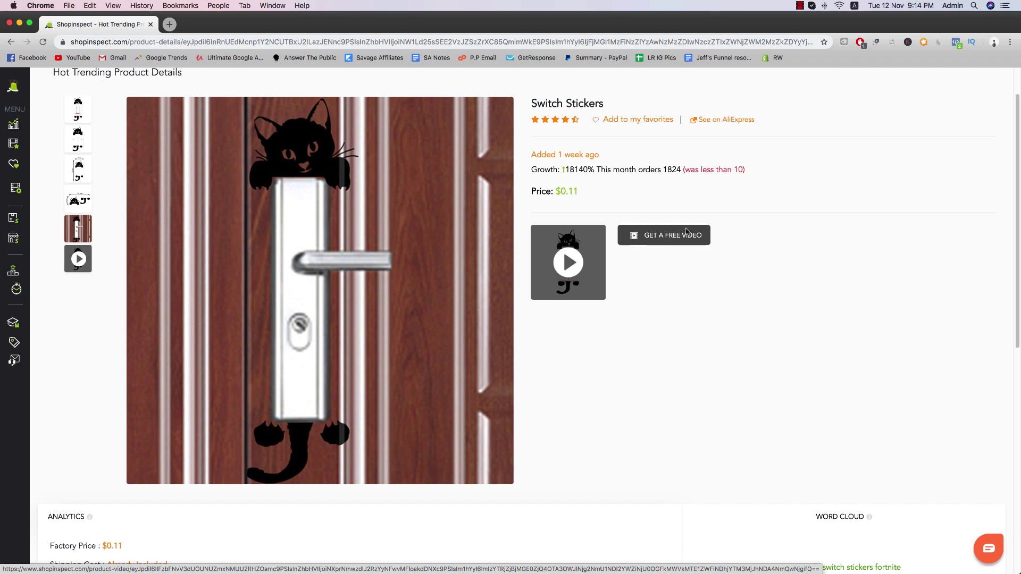
{"action": "scroll", "coordinate": [577, 260], "scroll_direction": "down", "scroll_amount": 5}
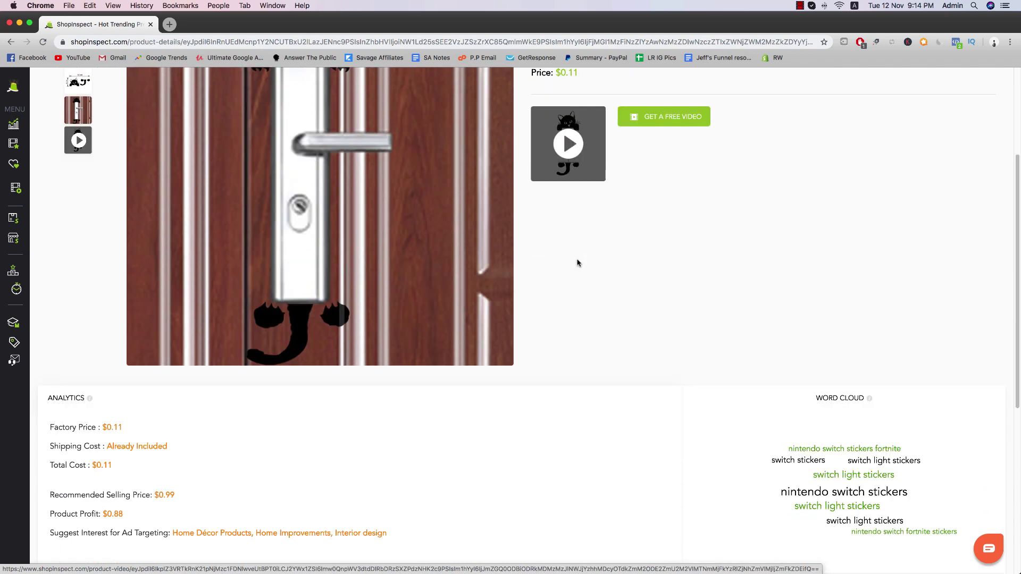
{"action": "scroll", "coordinate": [393, 348], "scroll_direction": "down", "scroll_amount": 3}
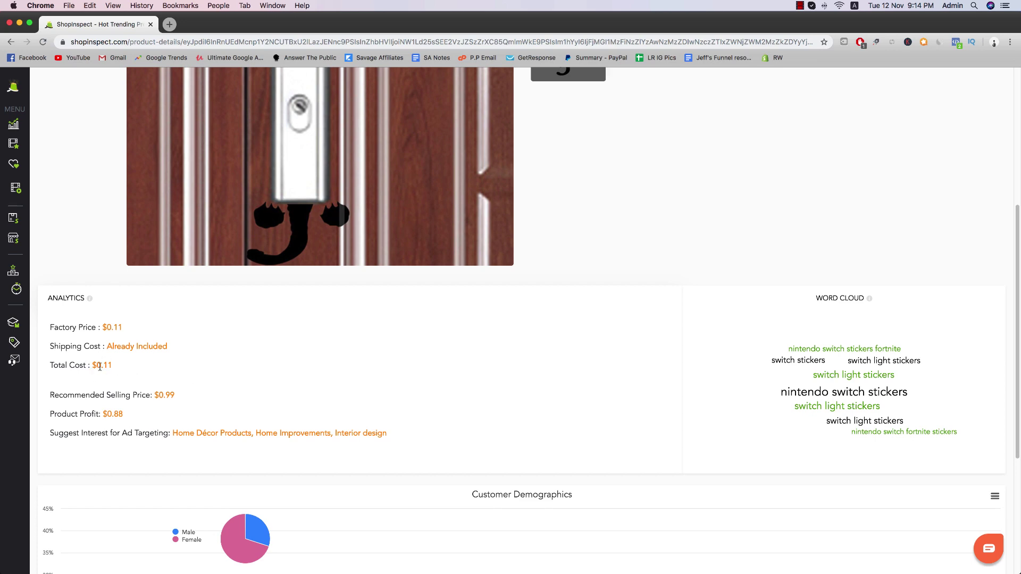
{"action": "scroll", "coordinate": [109, 369], "scroll_direction": "up", "scroll_amount": 5}
{"action": "scroll", "coordinate": [298, 311], "scroll_direction": "down", "scroll_amount": 8}
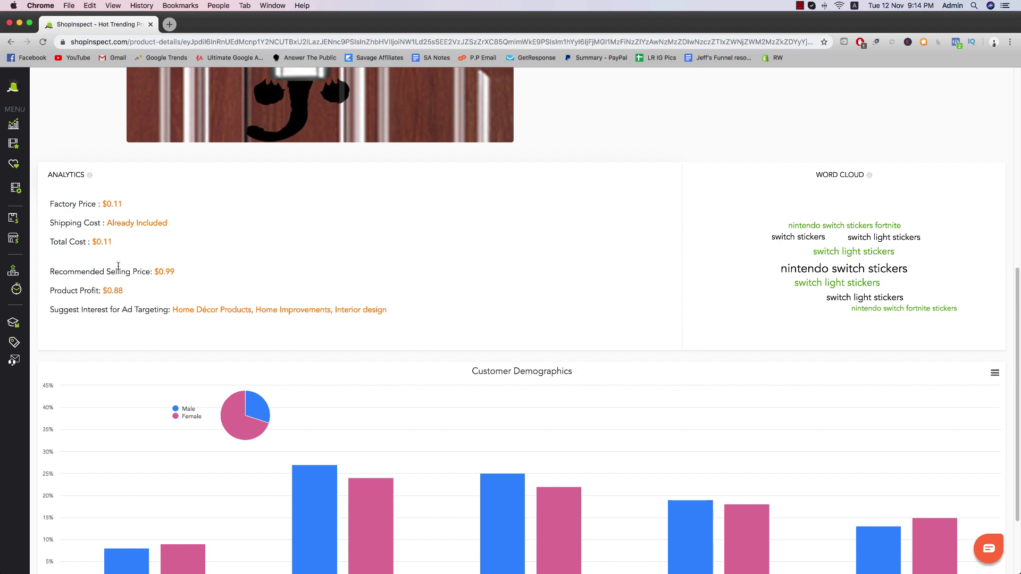
{"action": "scroll", "coordinate": [180, 272], "scroll_direction": "up", "scroll_amount": 5}
{"action": "scroll", "coordinate": [165, 303], "scroll_direction": "up", "scroll_amount": 5}
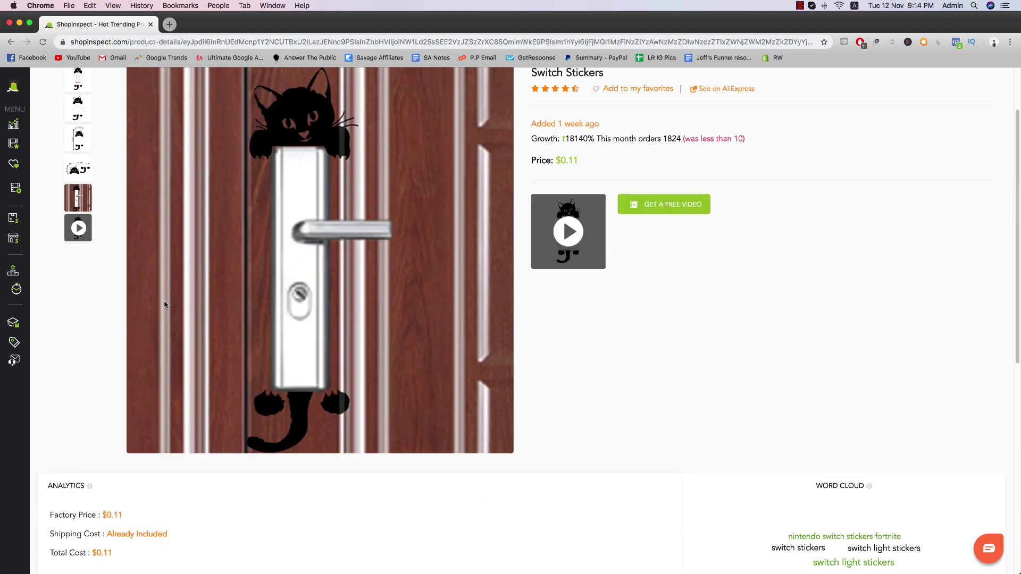
{"action": "scroll", "coordinate": [165, 304], "scroll_direction": "down", "scroll_amount": 6}
{"action": "left_click_drag", "start_coordinate": [180, 250], "coordinate": [131, 251]}
{"action": "left_click", "coordinate": [58, 252]}
{"action": "left_click", "coordinate": [137, 264]}
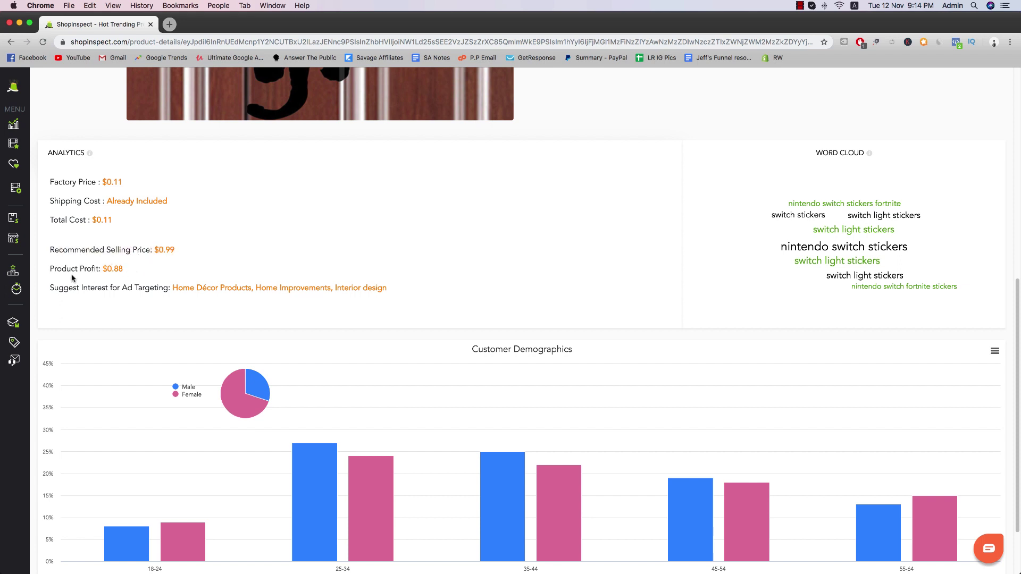
{"action": "left_click_drag", "start_coordinate": [66, 274], "coordinate": [118, 272]}
{"action": "left_click", "coordinate": [127, 271]}
{"action": "left_click_drag", "start_coordinate": [390, 288], "coordinate": [305, 291]}
{"action": "left_click", "coordinate": [305, 292]}
{"action": "mouse_move", "coordinate": [869, 156]}
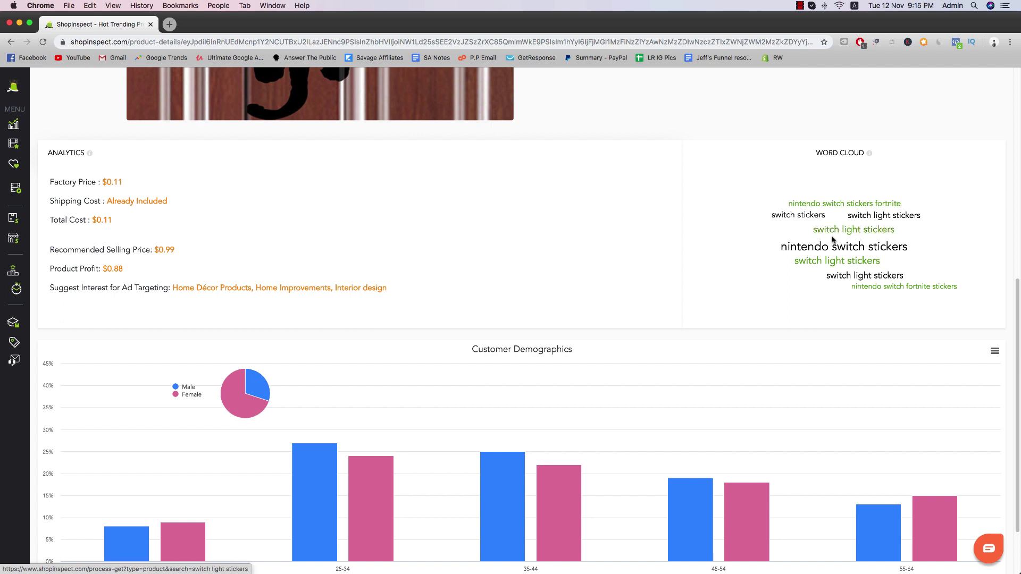
{"action": "scroll", "coordinate": [814, 228], "scroll_direction": "up", "scroll_amount": 1}
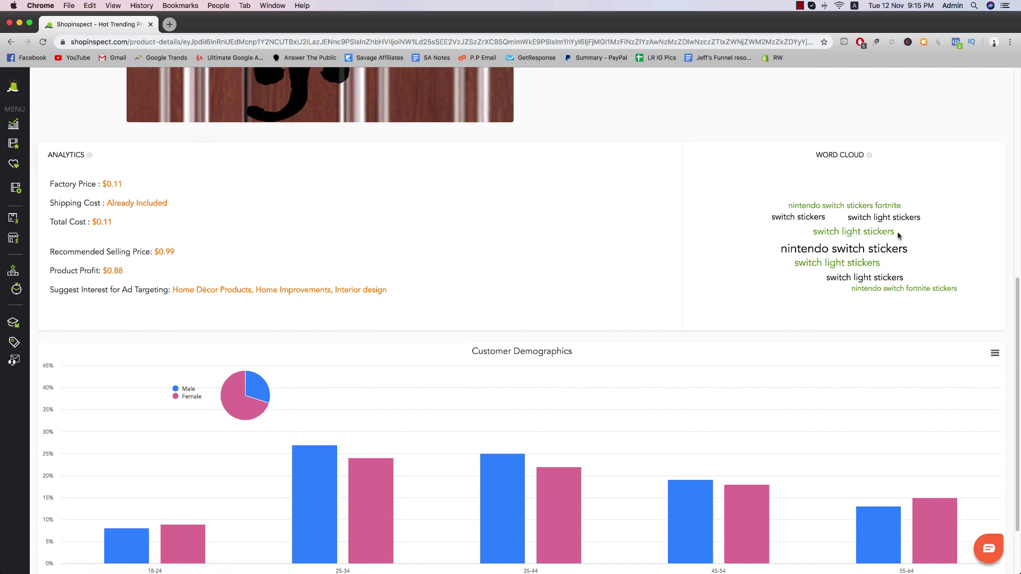
{"action": "scroll", "coordinate": [668, 278], "scroll_direction": "down", "scroll_amount": 3}
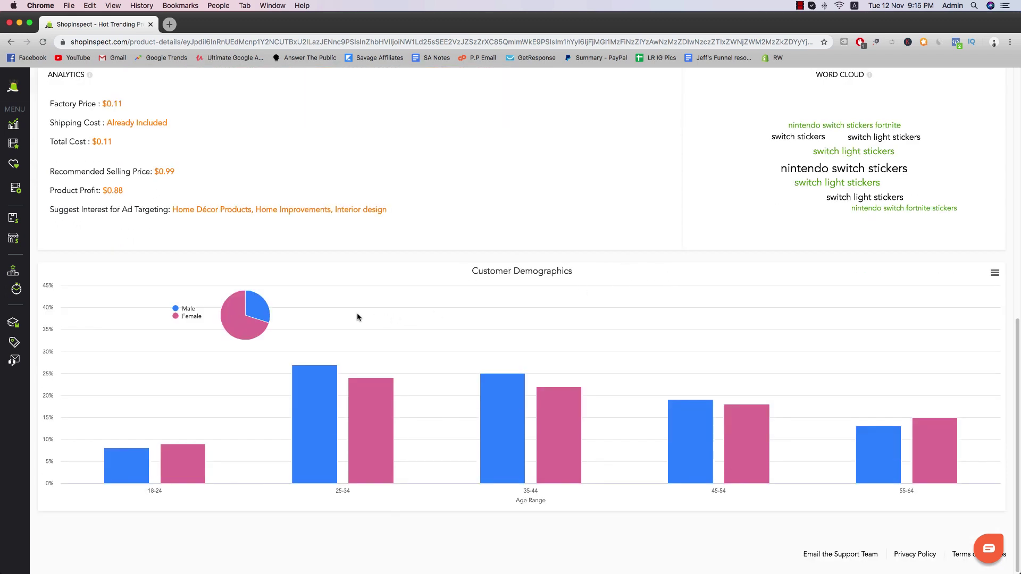
{"action": "mouse_move", "coordinate": [255, 307]}
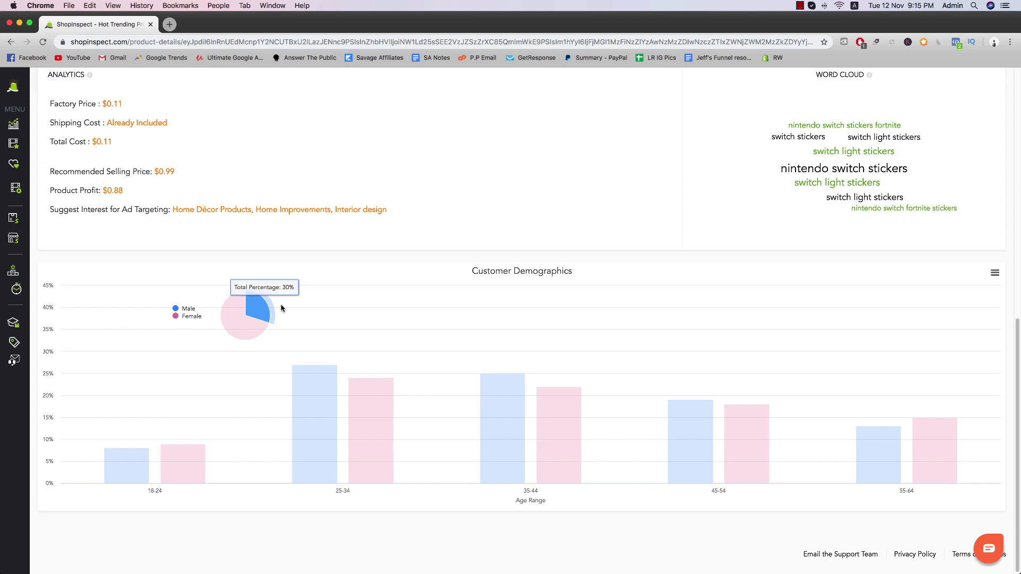
{"action": "scroll", "coordinate": [285, 303], "scroll_direction": "up", "scroll_amount": 3}
{"action": "scroll", "coordinate": [291, 313], "scroll_direction": "down", "scroll_amount": 2}
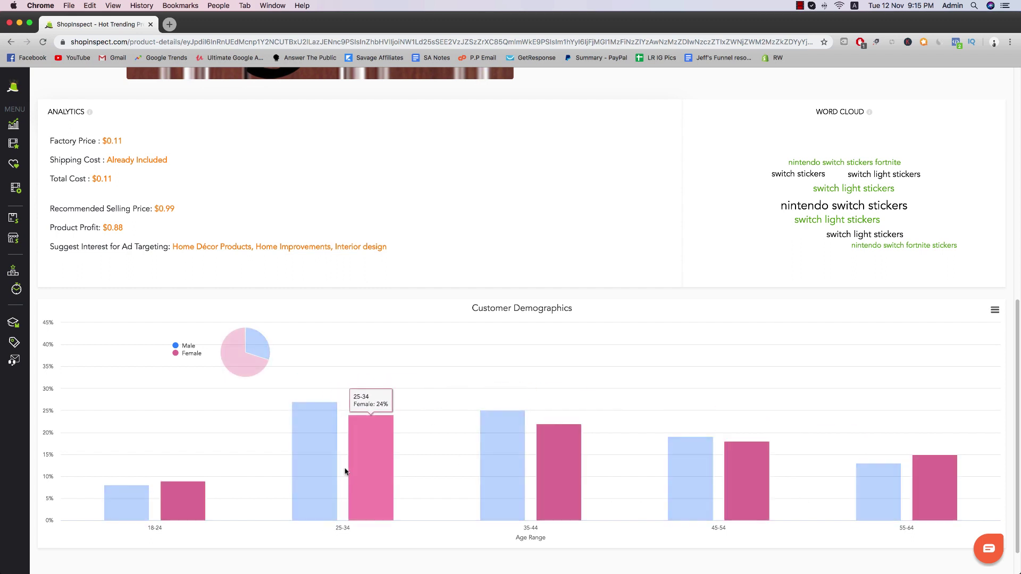
{"action": "scroll", "coordinate": [343, 462], "scroll_direction": "down", "scroll_amount": 1}
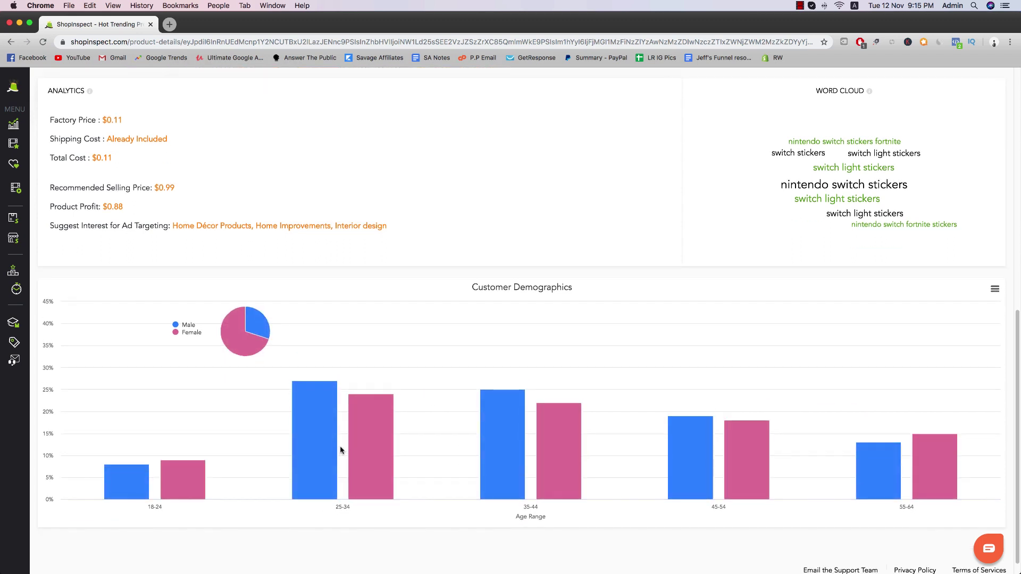
{"action": "scroll", "coordinate": [342, 450], "scroll_direction": "down", "scroll_amount": 1}
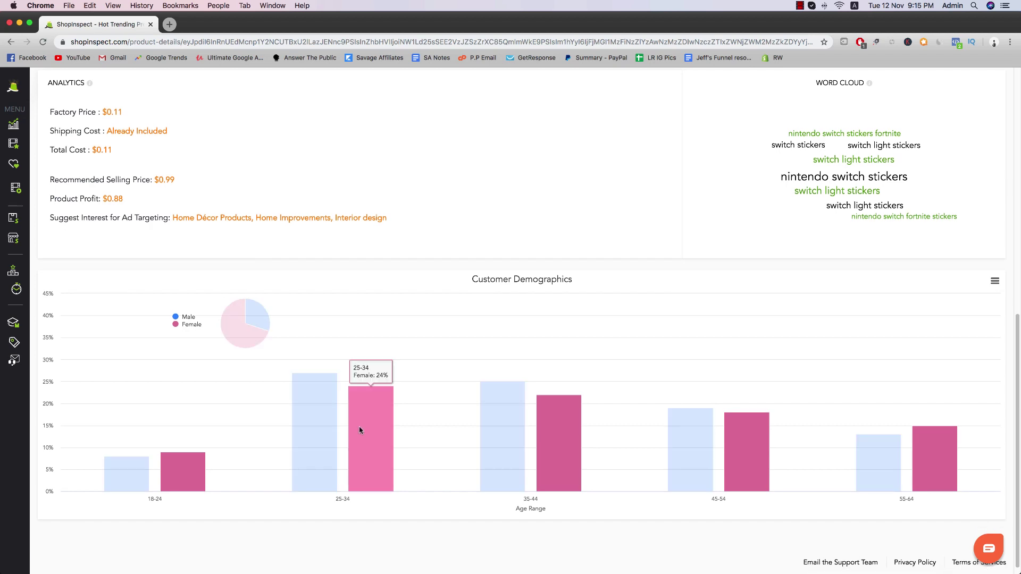
{"action": "scroll", "coordinate": [360, 428], "scroll_direction": "up", "scroll_amount": 8}
{"action": "scroll", "coordinate": [515, 404], "scroll_direction": "up", "scroll_amount": 2}
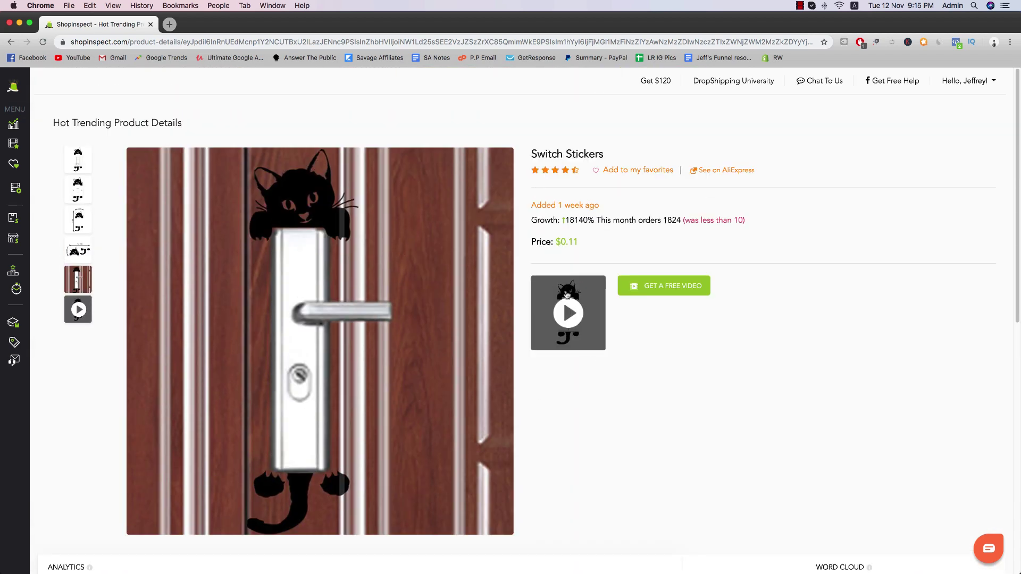
{"action": "scroll", "coordinate": [485, 349], "scroll_direction": "down", "scroll_amount": 4}
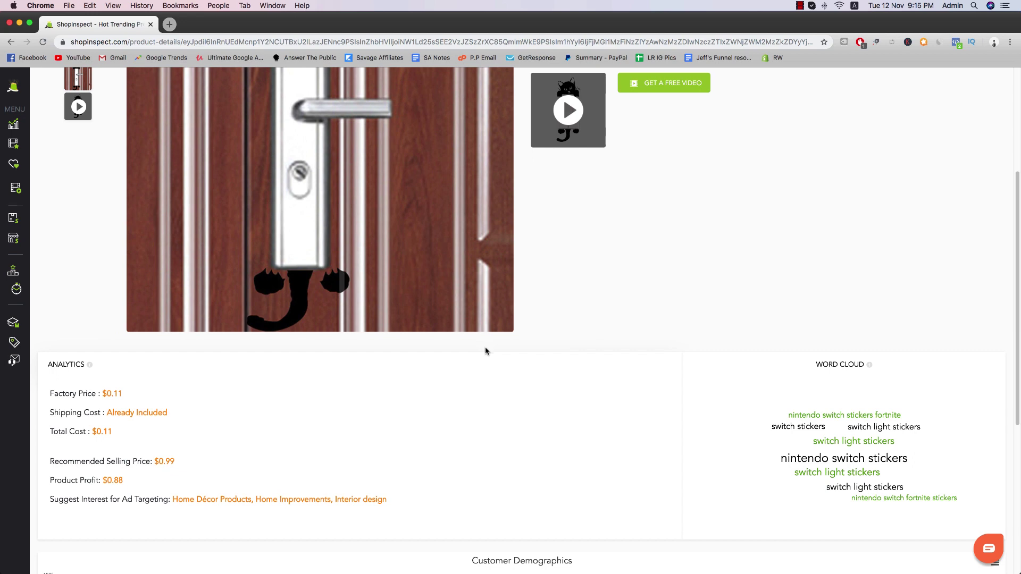
{"action": "scroll", "coordinate": [485, 352], "scroll_direction": "down", "scroll_amount": 1}
{"action": "scroll", "coordinate": [483, 350], "scroll_direction": "down", "scroll_amount": 2}
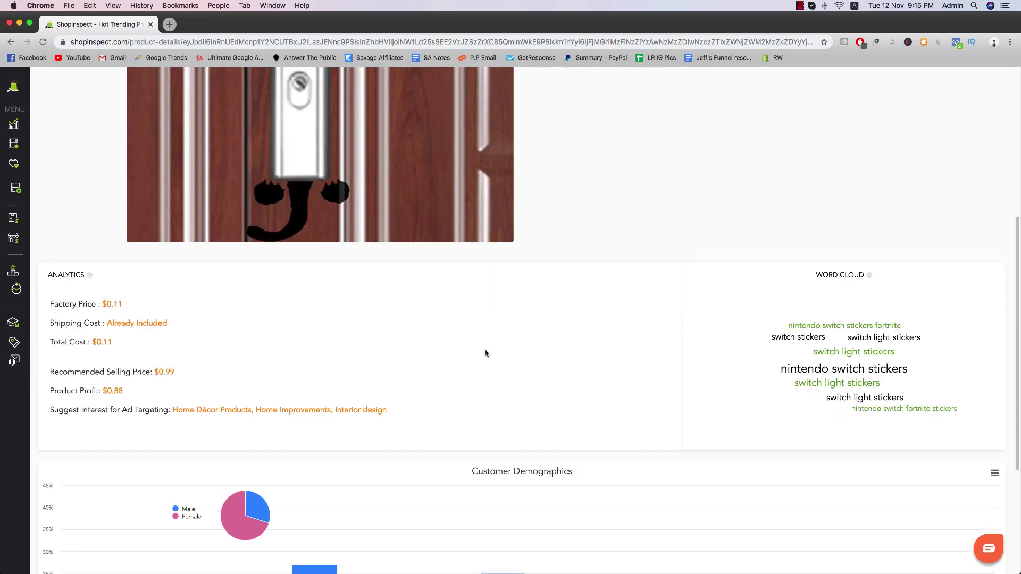
{"action": "scroll", "coordinate": [480, 350], "scroll_direction": "down", "scroll_amount": 3}
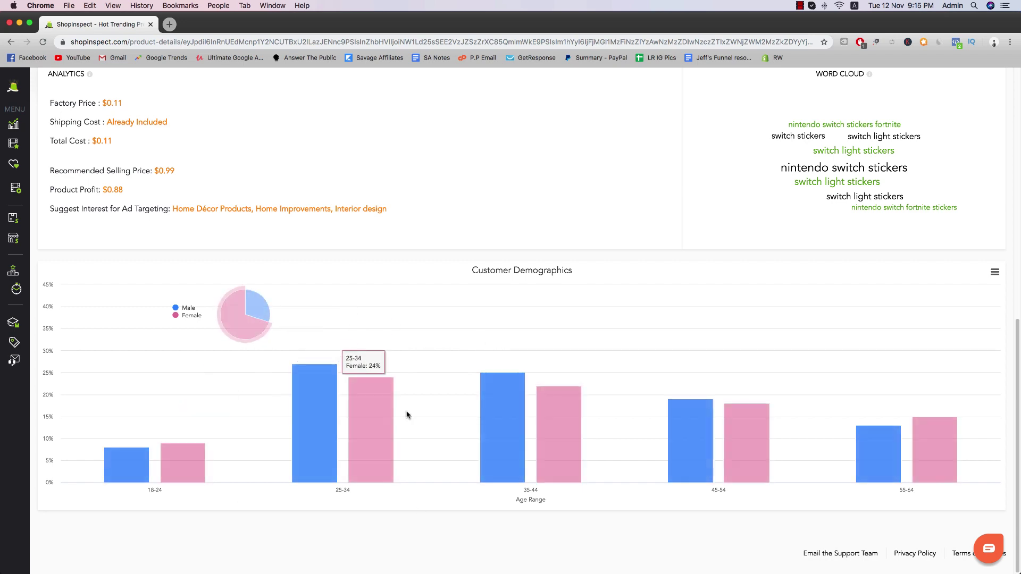
{"action": "scroll", "coordinate": [409, 414], "scroll_direction": "up", "scroll_amount": 10}
{"action": "mouse_move", "coordinate": [3, 113]}
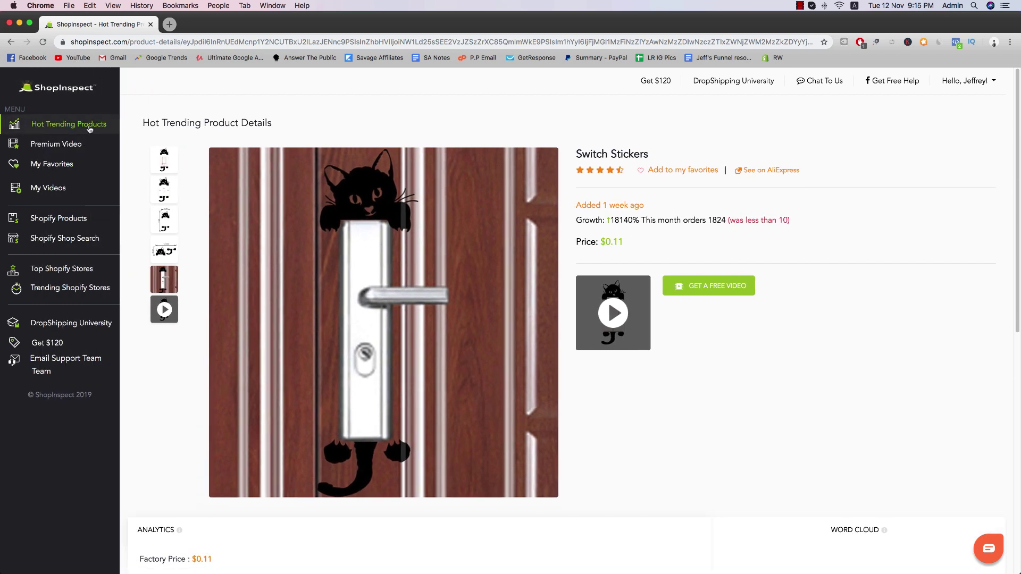
- Browse the Premium Video trending products and open the Squishy Toys details page
{"action": "left_click", "coordinate": [57, 143]}
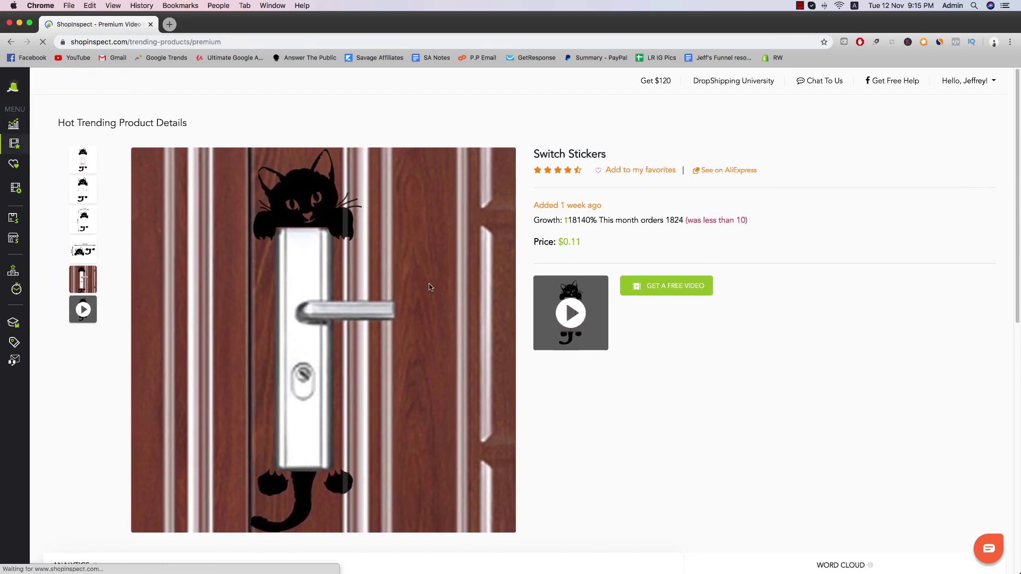
{"action": "scroll", "coordinate": [396, 248], "scroll_direction": "down", "scroll_amount": 5}
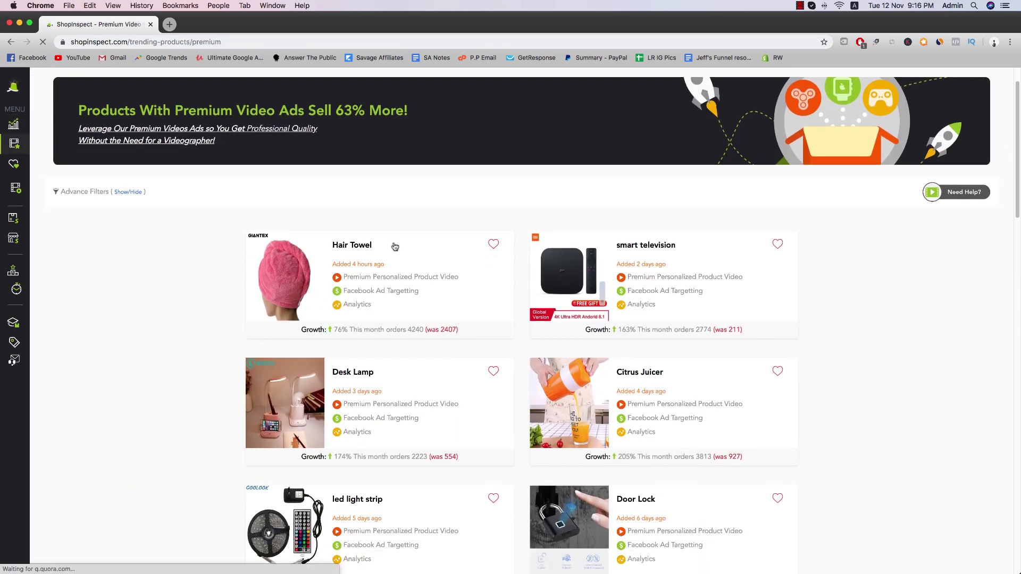
{"action": "scroll", "coordinate": [393, 258], "scroll_direction": "down", "scroll_amount": 1}
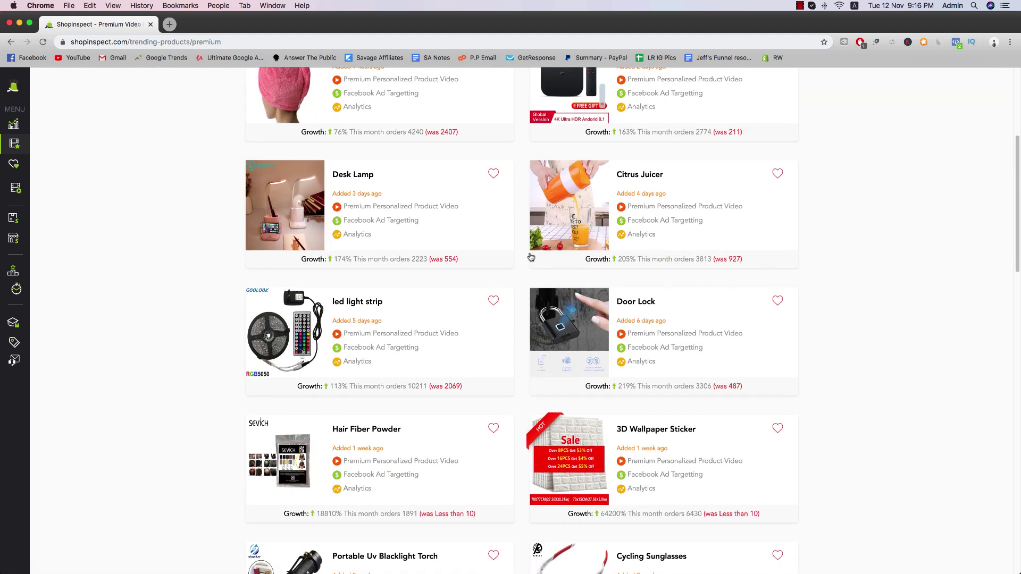
{"action": "scroll", "coordinate": [531, 258], "scroll_direction": "down", "scroll_amount": 3}
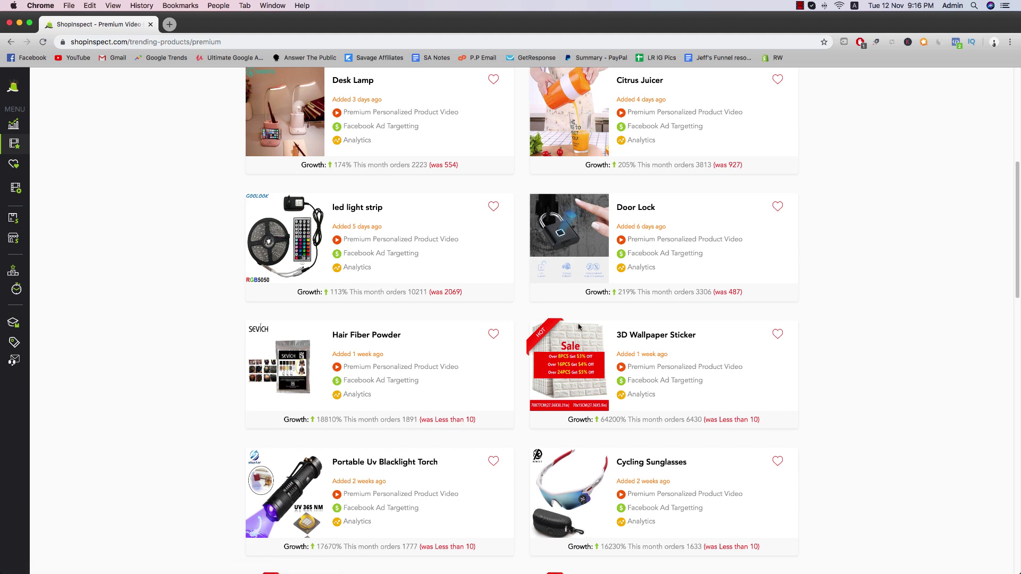
{"action": "scroll", "coordinate": [381, 280], "scroll_direction": "down", "scroll_amount": 3}
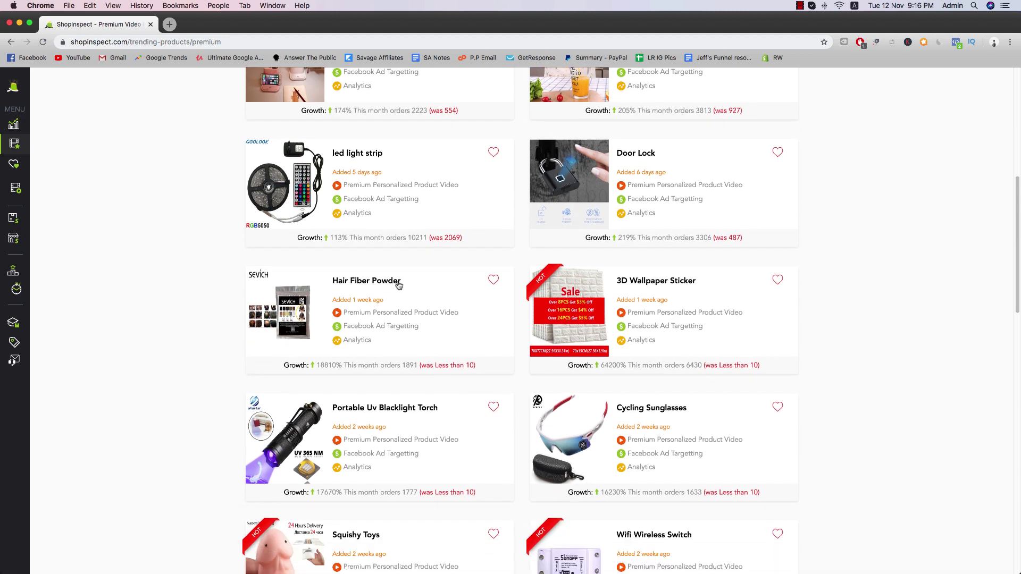
{"action": "scroll", "coordinate": [490, 391], "scroll_direction": "down", "scroll_amount": 4}
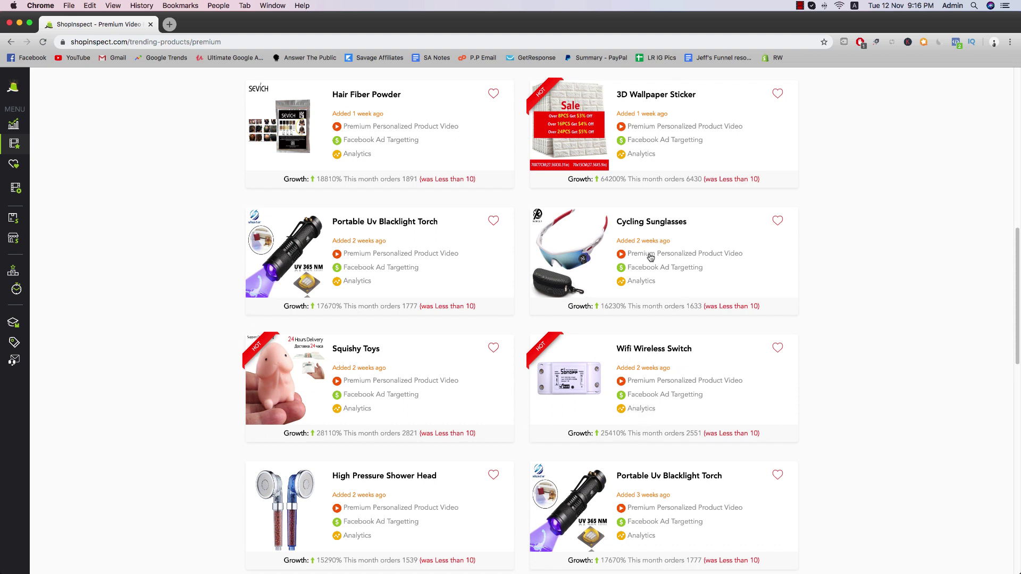
{"action": "scroll", "coordinate": [419, 429], "scroll_direction": "down", "scroll_amount": 2}
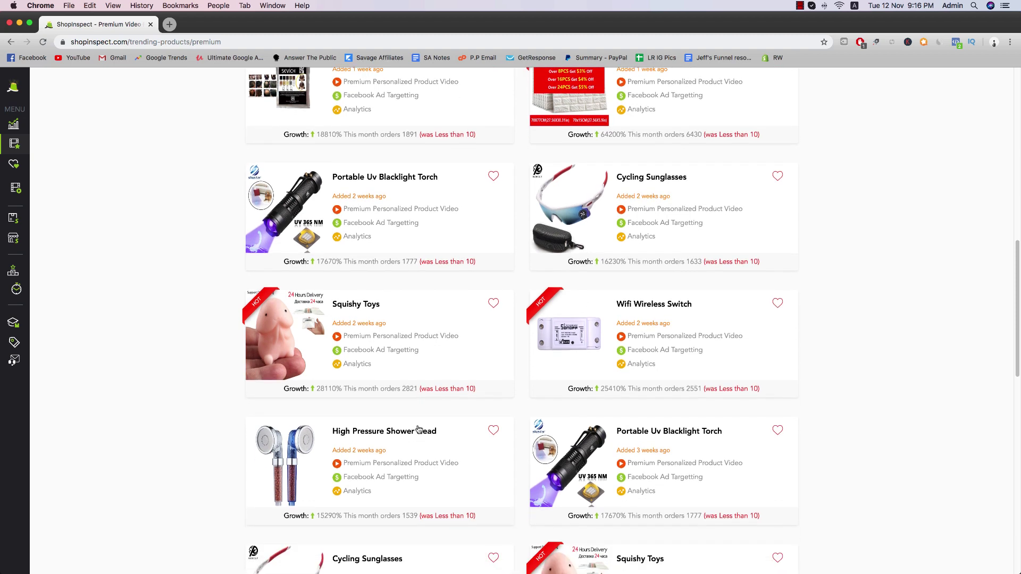
{"action": "scroll", "coordinate": [450, 393], "scroll_direction": "down", "scroll_amount": 5}
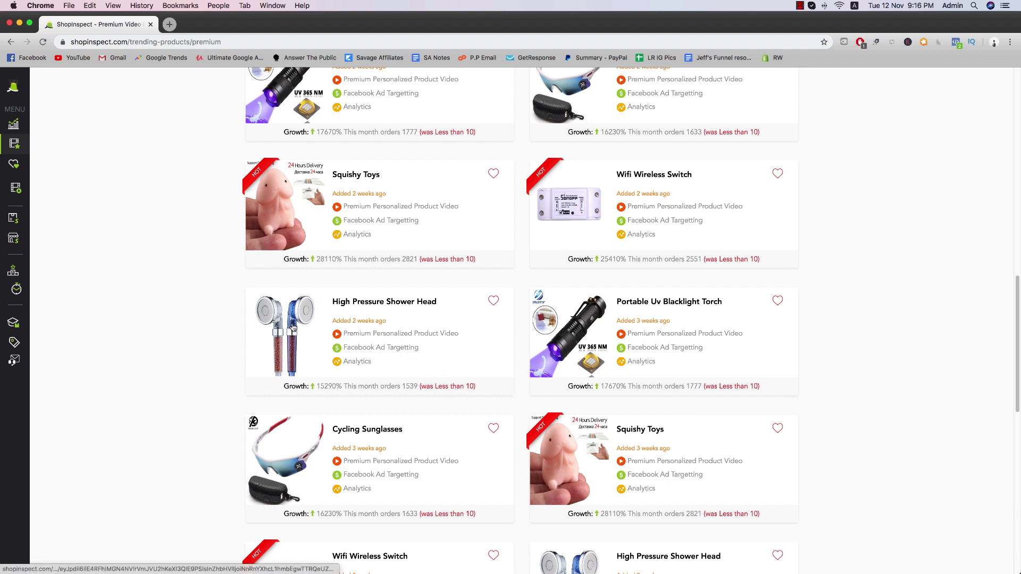
{"action": "left_click", "coordinate": [288, 217]}
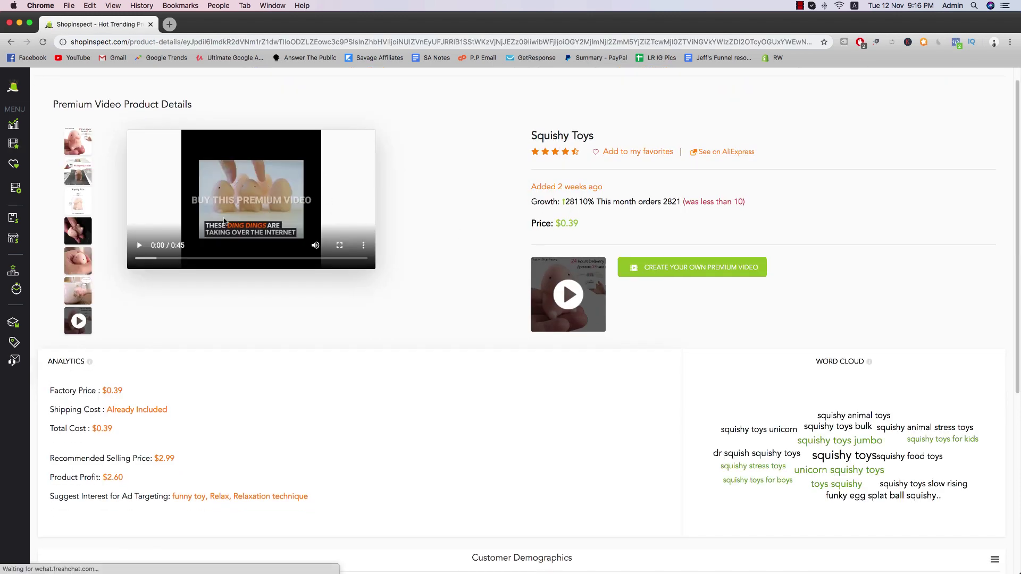
- Check the Squishy Toys demographics chart and start creating your own premium video
{"action": "scroll", "coordinate": [480, 233], "scroll_direction": "down", "scroll_amount": 1}
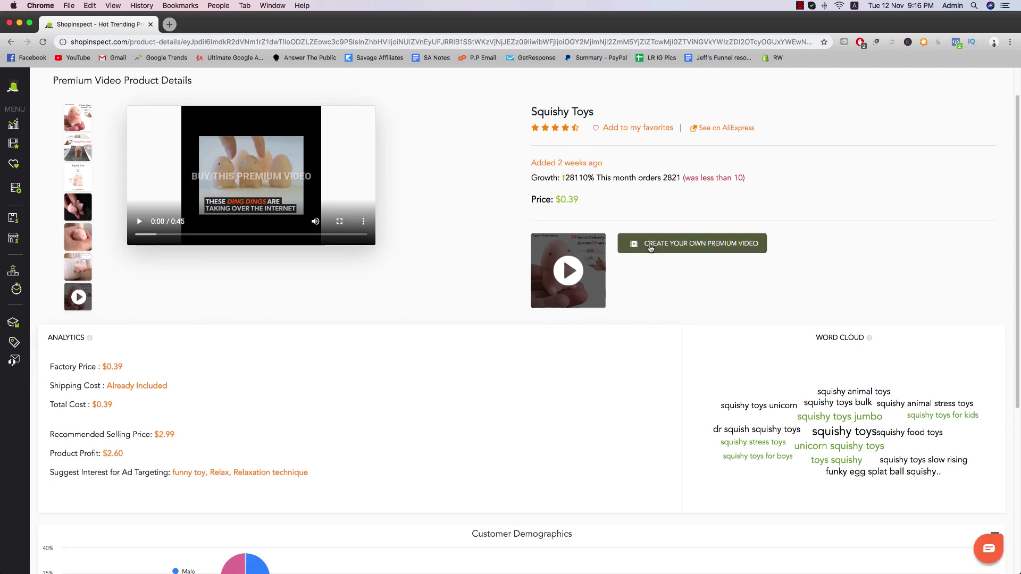
{"action": "scroll", "coordinate": [635, 254], "scroll_direction": "down", "scroll_amount": 5}
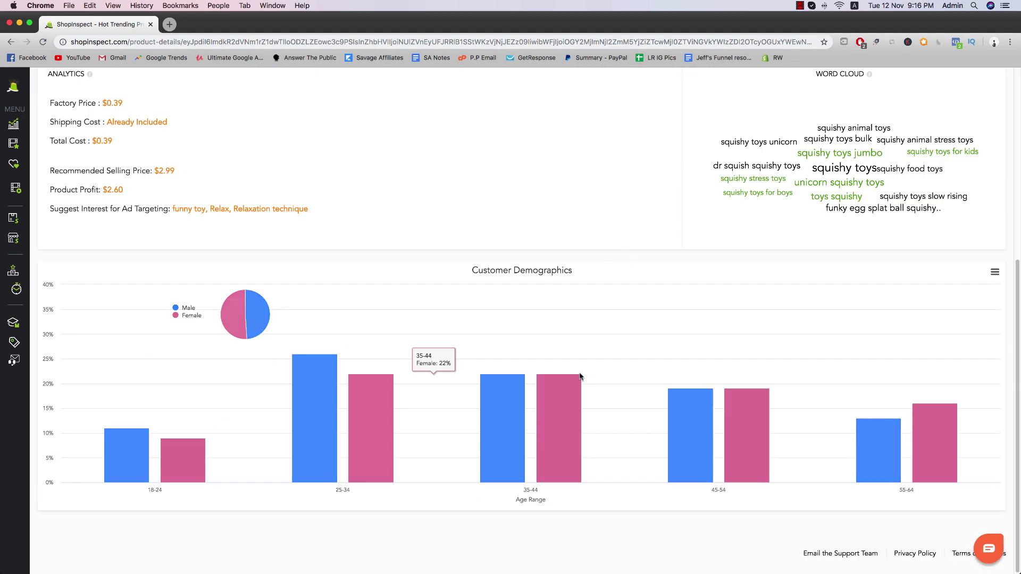
{"action": "scroll", "coordinate": [266, 341], "scroll_direction": "up", "scroll_amount": 5}
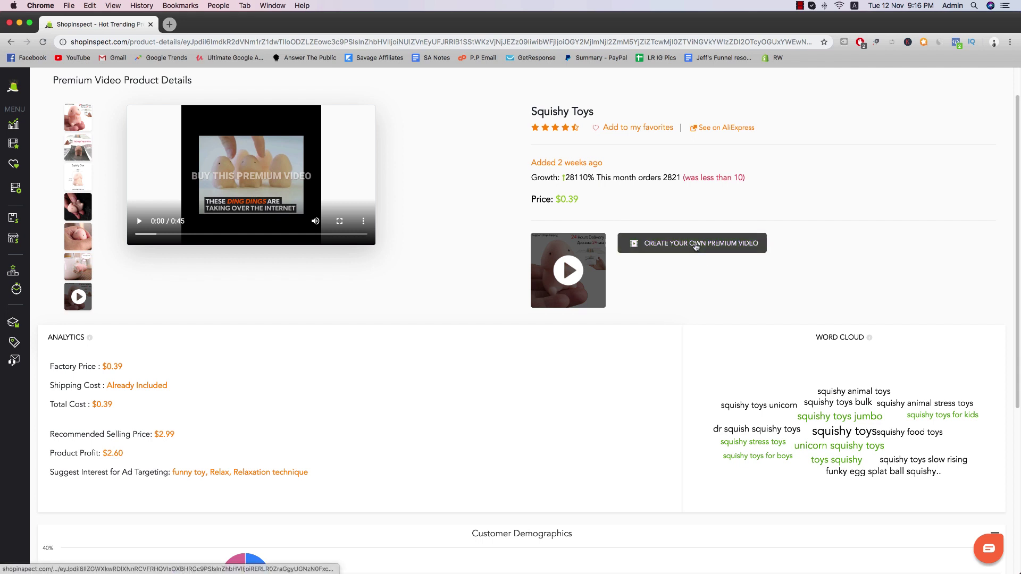
{"action": "left_click", "coordinate": [696, 246]}
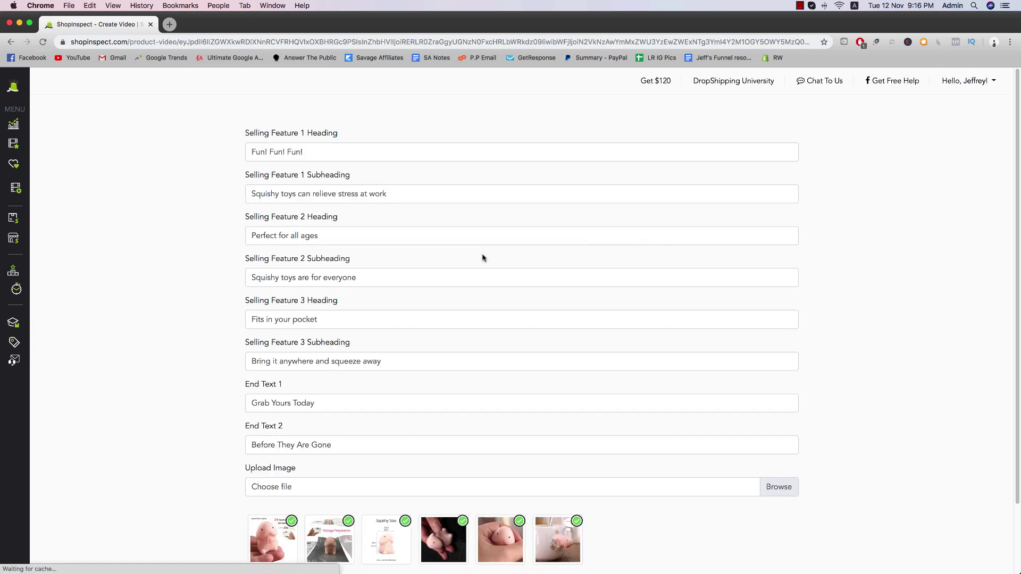
- Inspect the prefilled selling features: Fun! Fun! Fun!, the stress-relief subheading, Perfect for all ages
{"action": "mouse_move", "coordinate": [29, 124]}
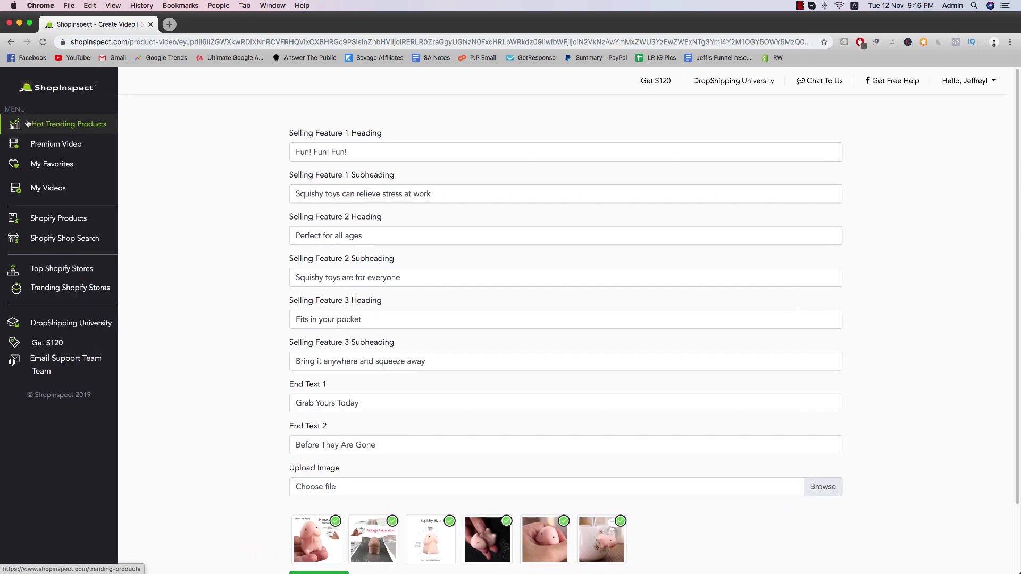
{"action": "scroll", "coordinate": [252, 255], "scroll_direction": "down", "scroll_amount": 1}
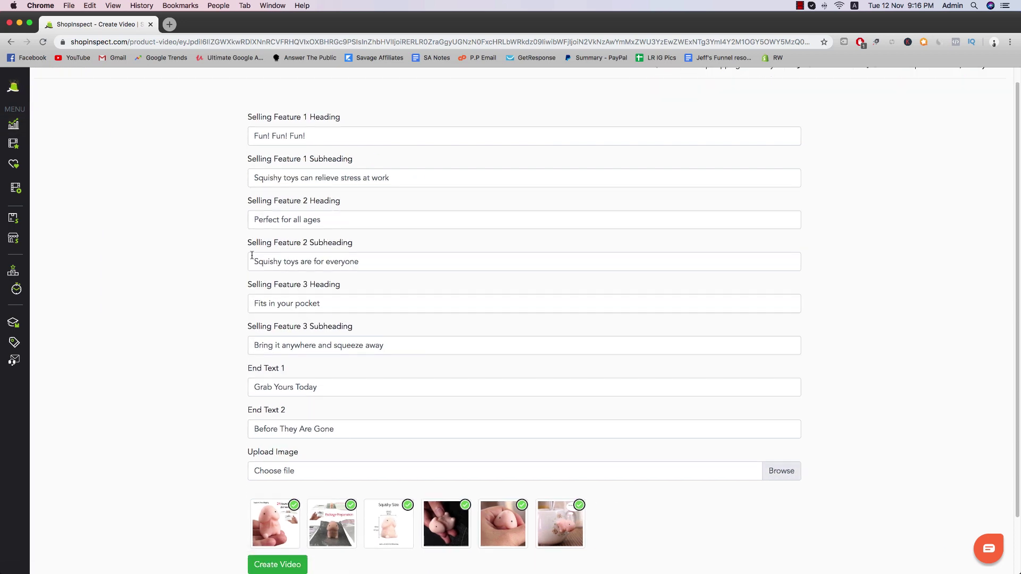
{"action": "scroll", "coordinate": [252, 257], "scroll_direction": "down", "scroll_amount": 3}
{"action": "scroll", "coordinate": [319, 202], "scroll_direction": "up", "scroll_amount": 4}
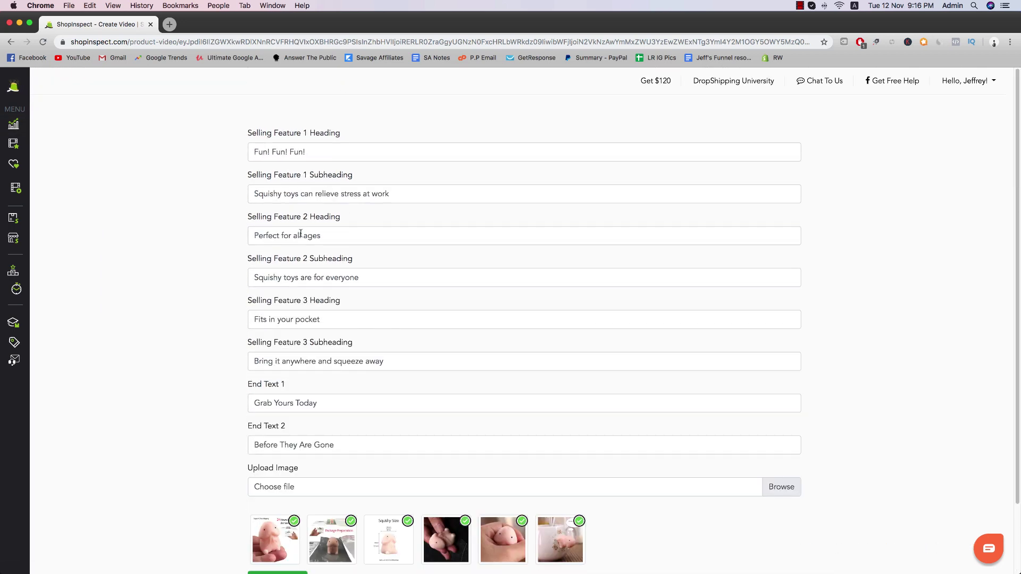
{"action": "scroll", "coordinate": [300, 233], "scroll_direction": "down", "scroll_amount": 3}
{"action": "scroll", "coordinate": [365, 258], "scroll_direction": "up", "scroll_amount": 3}
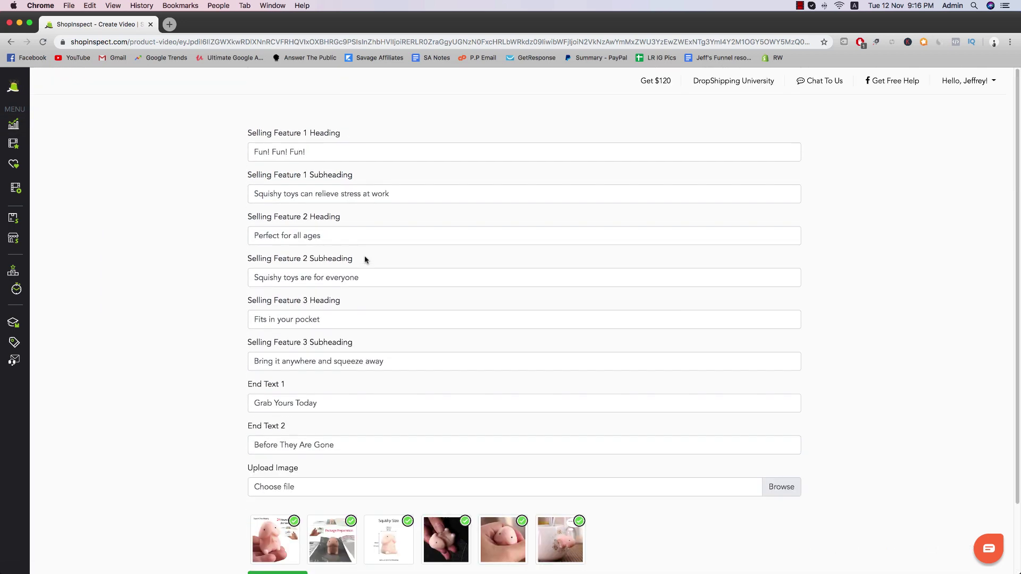
{"action": "triple_click", "coordinate": [305, 153]}
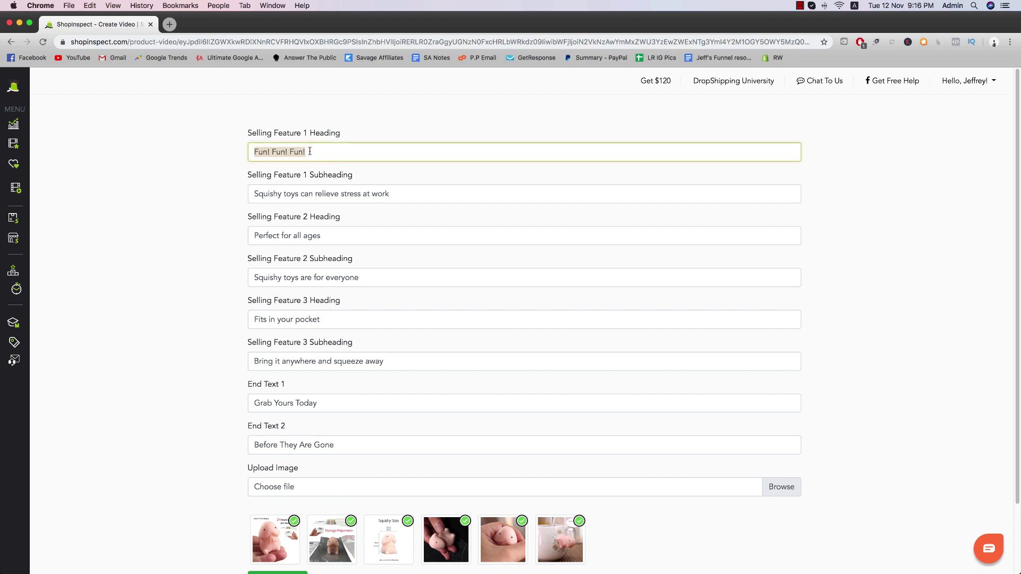
{"action": "triple_click", "coordinate": [357, 199]}
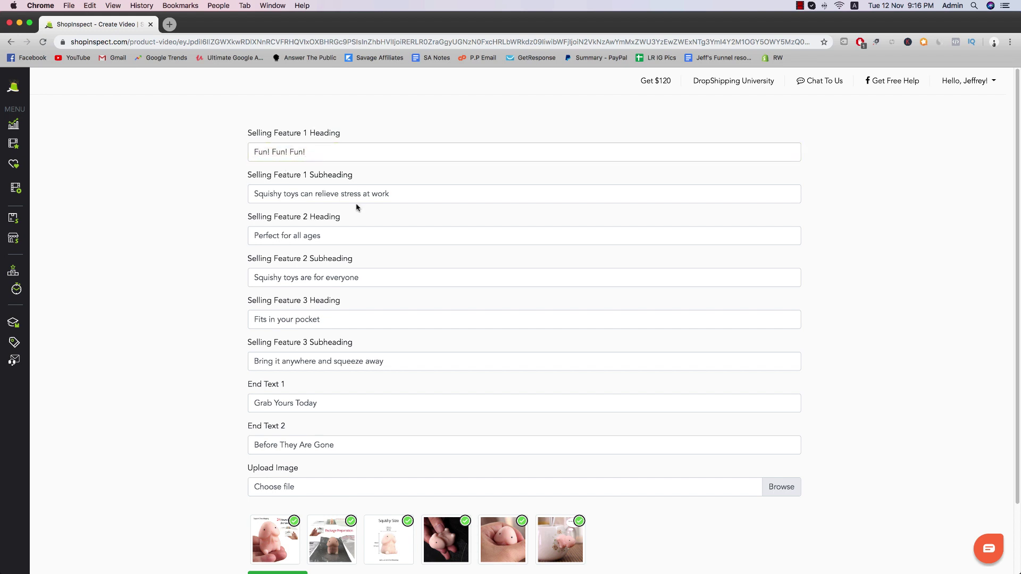
{"action": "triple_click", "coordinate": [343, 239]}
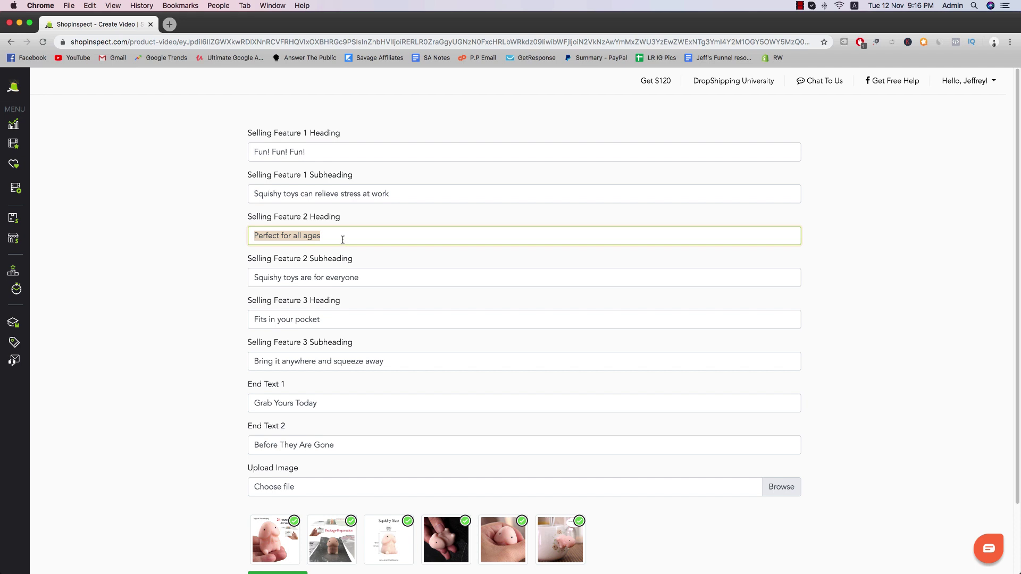
{"action": "triple_click", "coordinate": [351, 194]}
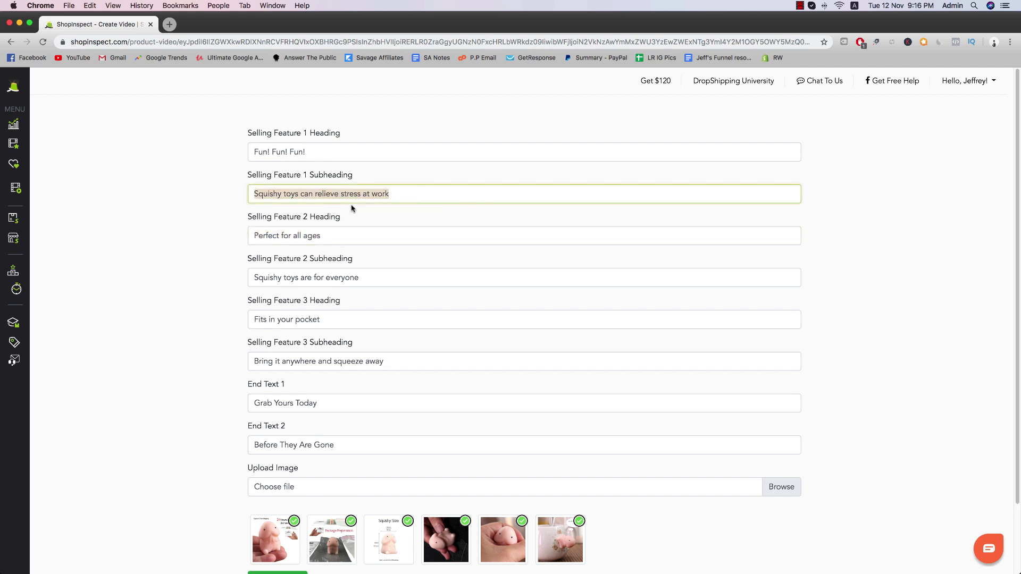
{"action": "scroll", "coordinate": [229, 394], "scroll_direction": "down", "scroll_amount": 3}
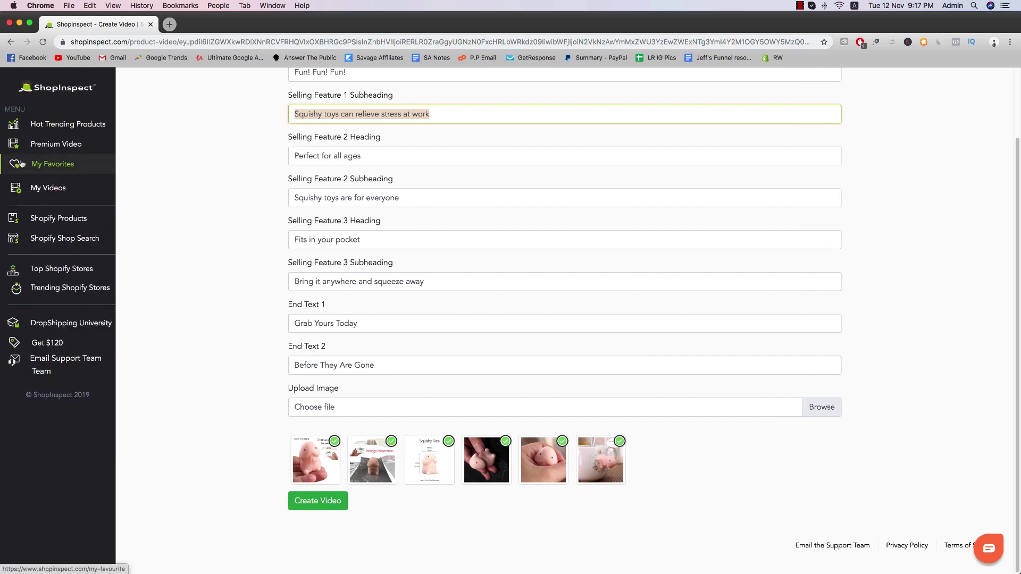
- Favourite thin blade from Hot Trending Products and see it beside Cabinet Door Hook in My Favorites
{"action": "left_click", "coordinate": [54, 164]}
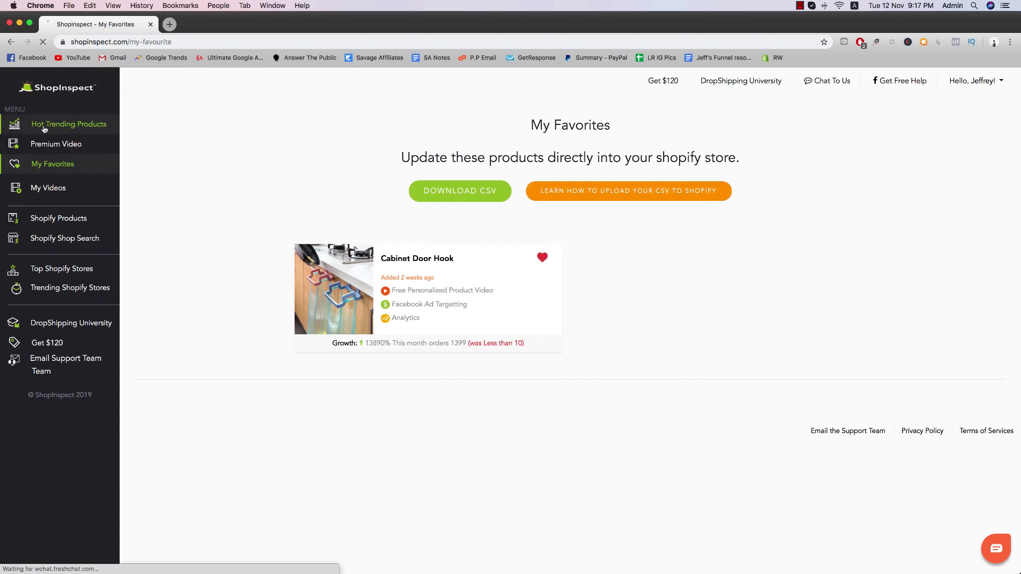
{"action": "left_click", "coordinate": [47, 125]}
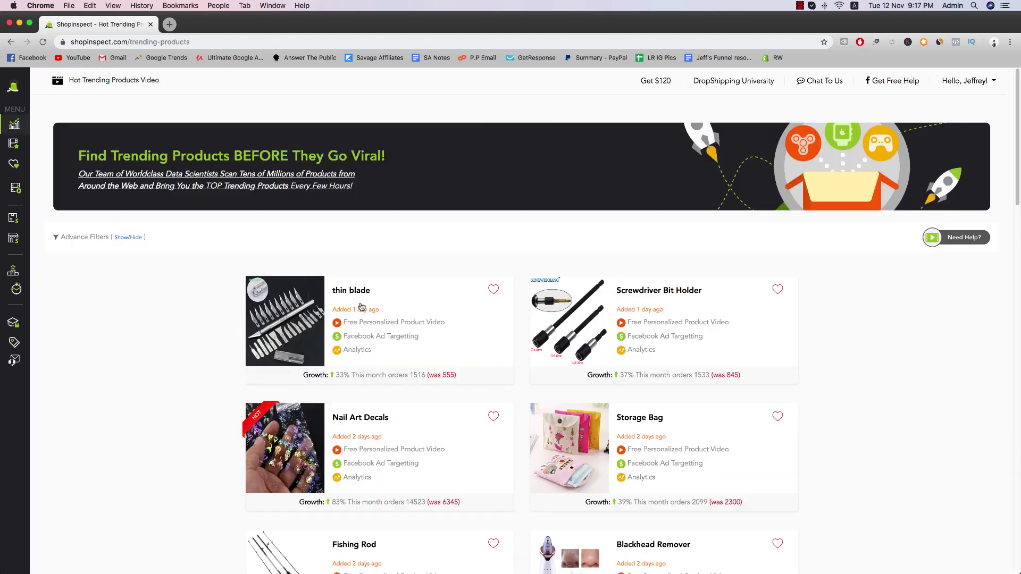
{"action": "scroll", "coordinate": [377, 315], "scroll_direction": "down", "scroll_amount": 3}
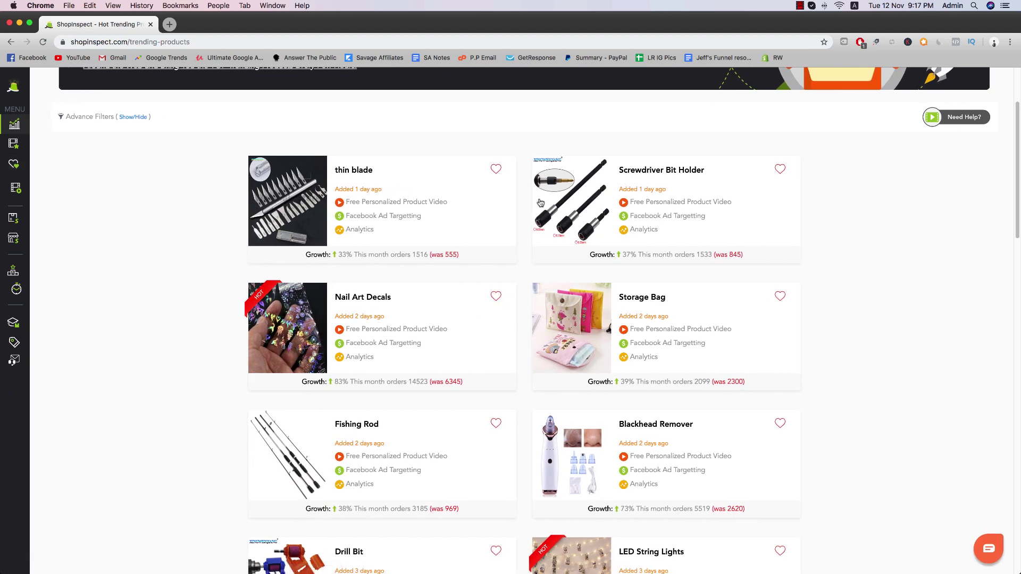
{"action": "left_click", "coordinate": [496, 170]}
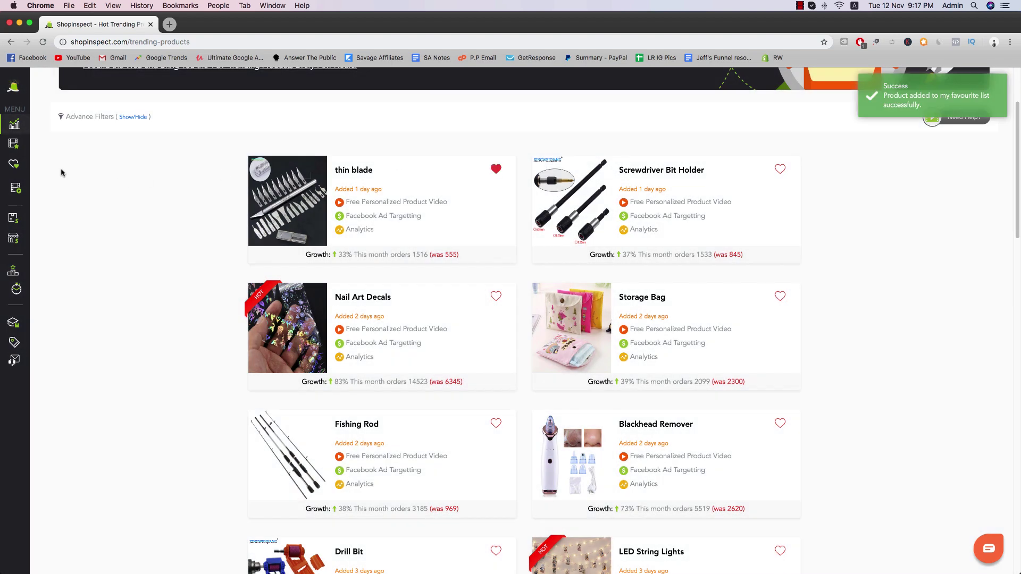
{"action": "left_click", "coordinate": [28, 165]}
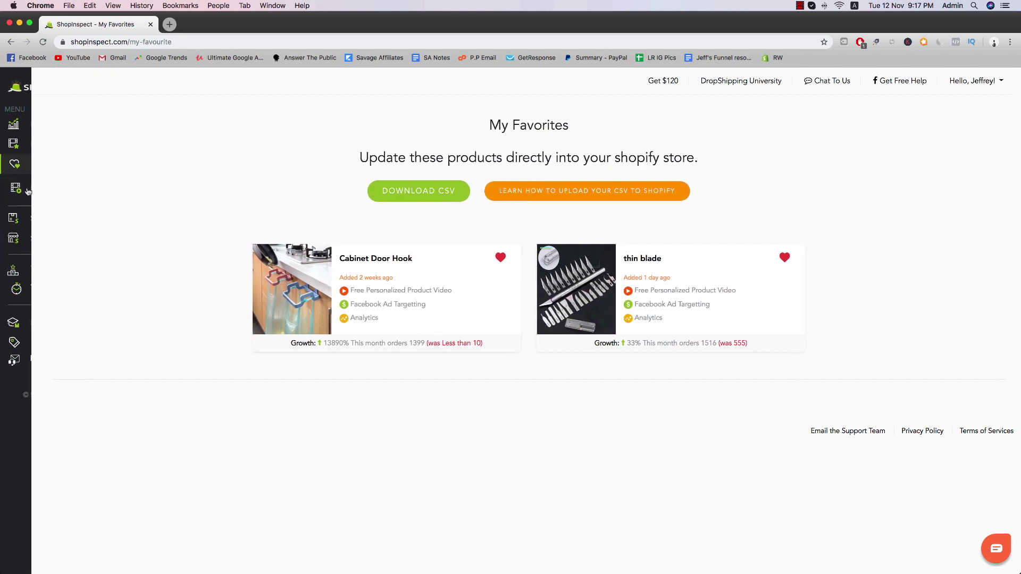
- Show My Videos, listing Travel Storage Bag, Silicone Feeding and Switch Stickers videos
{"action": "left_click", "coordinate": [51, 189]}
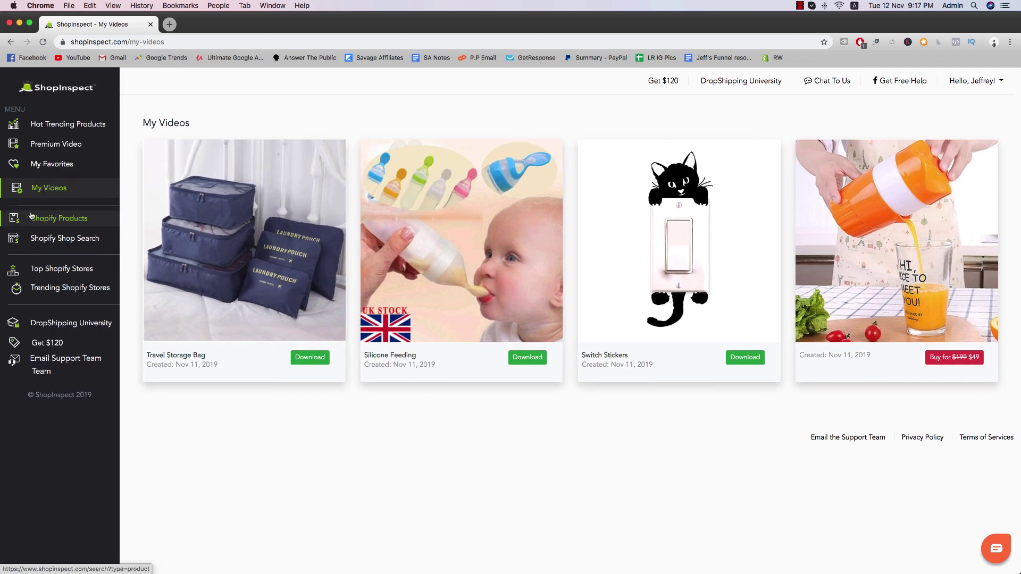
- Search Shopify products for 'dog collar'
{"action": "left_click", "coordinate": [31, 215]}
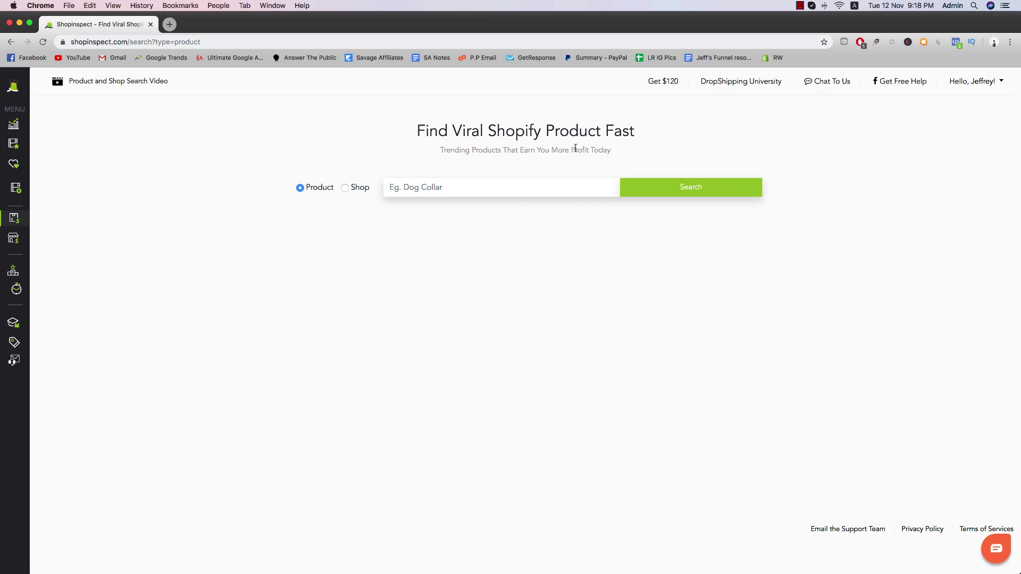
{"action": "left_click", "coordinate": [529, 186]}
{"action": "type", "text": "dog collar"}
{"action": "key", "text": "Return"}
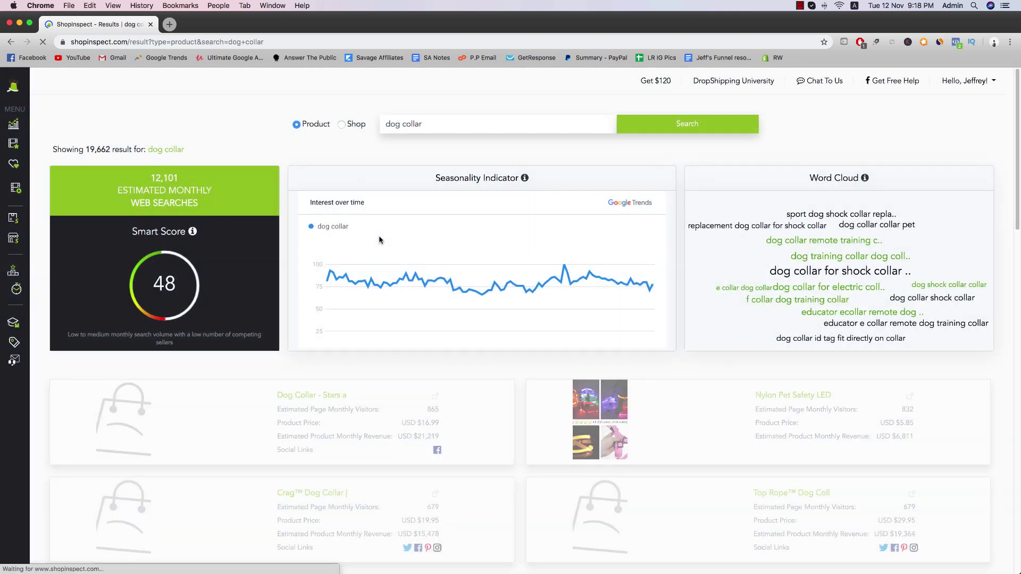
- Browse the results, highlighting the $5.85 LED collar and $19.95 Crag Dog Collar prices
{"action": "scroll", "coordinate": [379, 242], "scroll_direction": "down", "scroll_amount": 2}
{"action": "scroll", "coordinate": [380, 240], "scroll_direction": "down", "scroll_amount": 5}
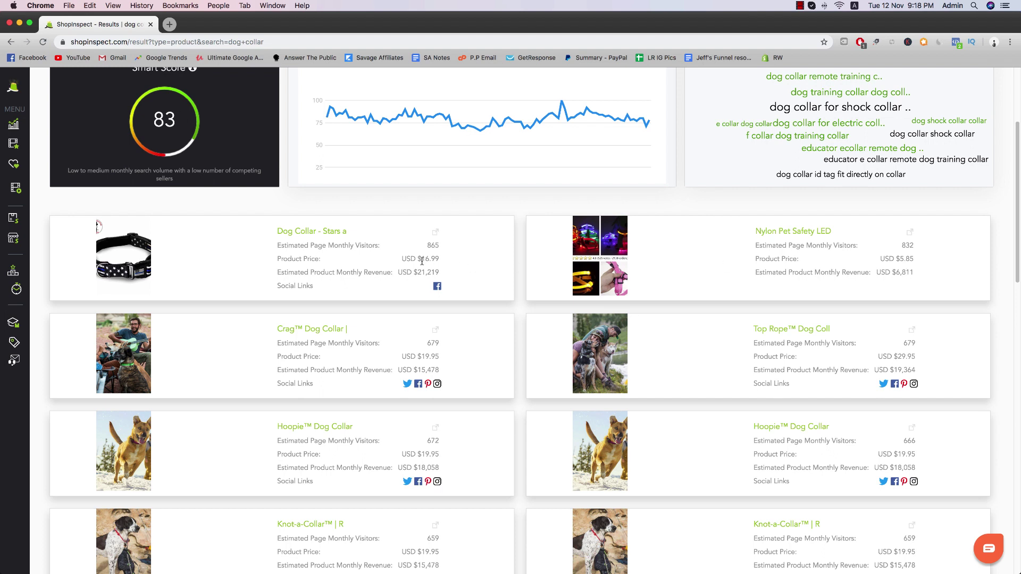
{"action": "triple_click", "coordinate": [894, 260]}
{"action": "double_click", "coordinate": [418, 355]}
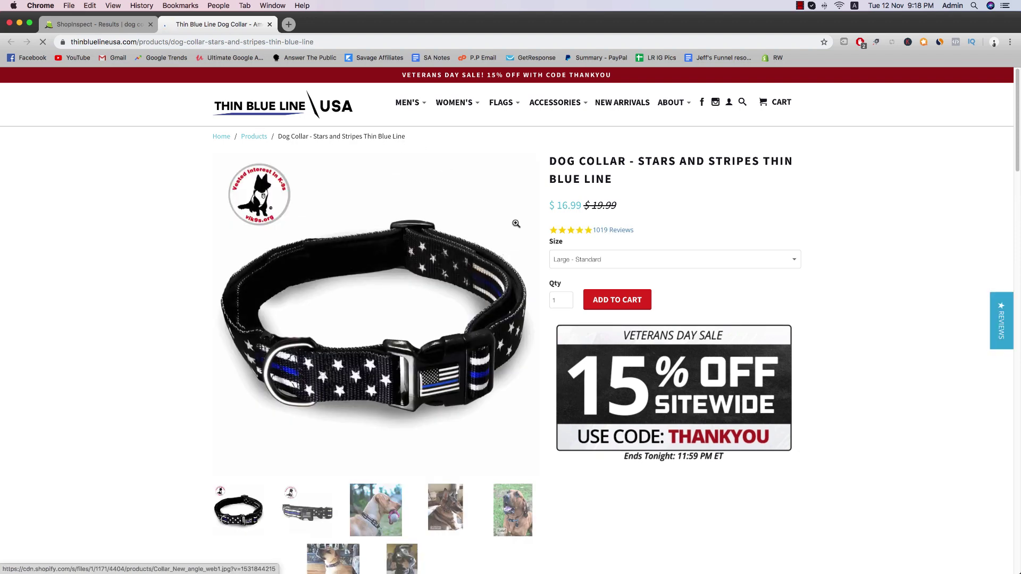
- Set the collar size to Medium, then X-Small, and scroll the product page
{"action": "left_click", "coordinate": [638, 259]}
{"action": "left_click", "coordinate": [607, 268]}
{"action": "left_click", "coordinate": [607, 260]}
{"action": "left_click", "coordinate": [607, 276]}
{"action": "scroll", "coordinate": [628, 301], "scroll_direction": "down", "scroll_amount": 7}
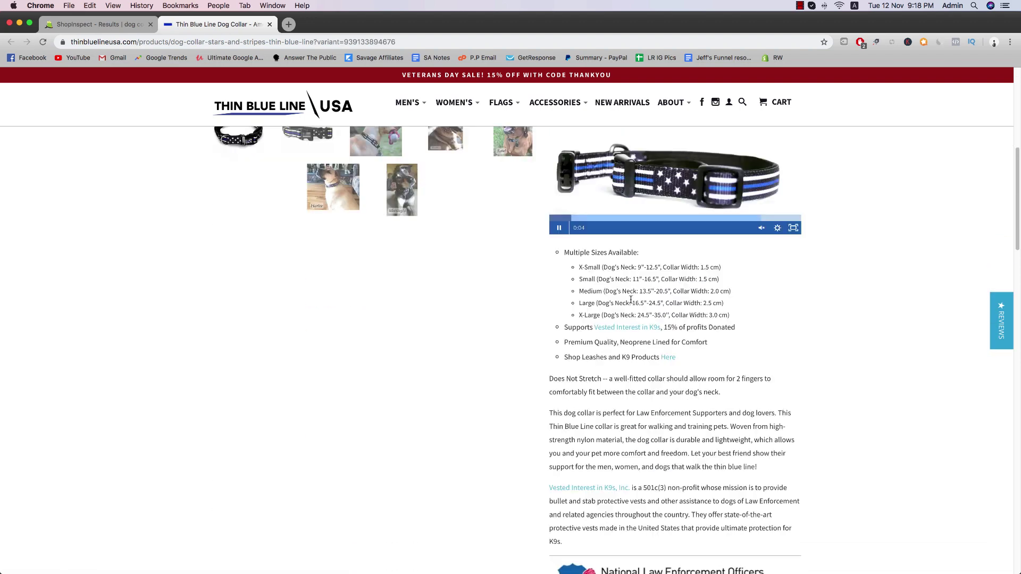
{"action": "scroll", "coordinate": [627, 301], "scroll_direction": "down", "scroll_amount": 14}
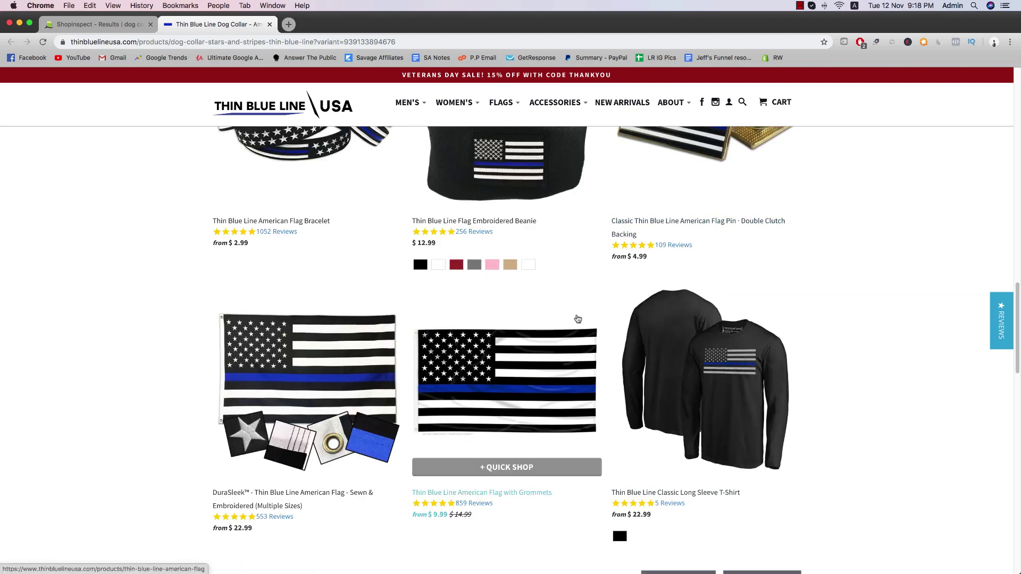
{"action": "scroll", "coordinate": [580, 319], "scroll_direction": "up", "scroll_amount": 15}
- Go to the Thin Blue Line USA home page with its Veterans Day 15% sale
{"action": "left_click", "coordinate": [329, 112]}
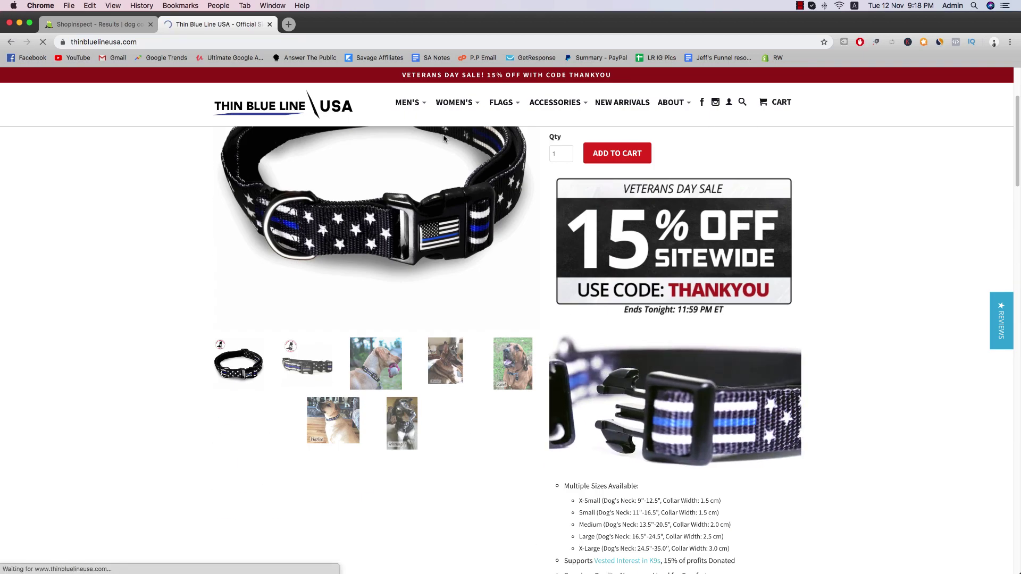
{"action": "scroll", "coordinate": [446, 183], "scroll_direction": "down", "scroll_amount": 14}
{"action": "scroll", "coordinate": [460, 211], "scroll_direction": "up", "scroll_amount": 10}
{"action": "scroll", "coordinate": [463, 212], "scroll_direction": "down", "scroll_amount": 10}
{"action": "scroll", "coordinate": [461, 212], "scroll_direction": "up", "scroll_amount": 10}
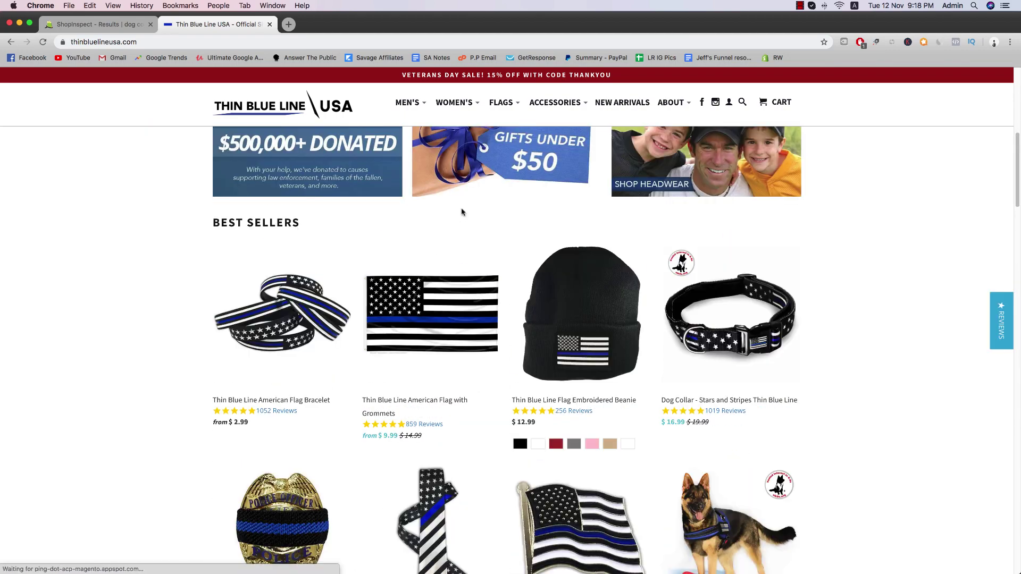
{"action": "scroll", "coordinate": [462, 212], "scroll_direction": "up", "scroll_amount": 8}
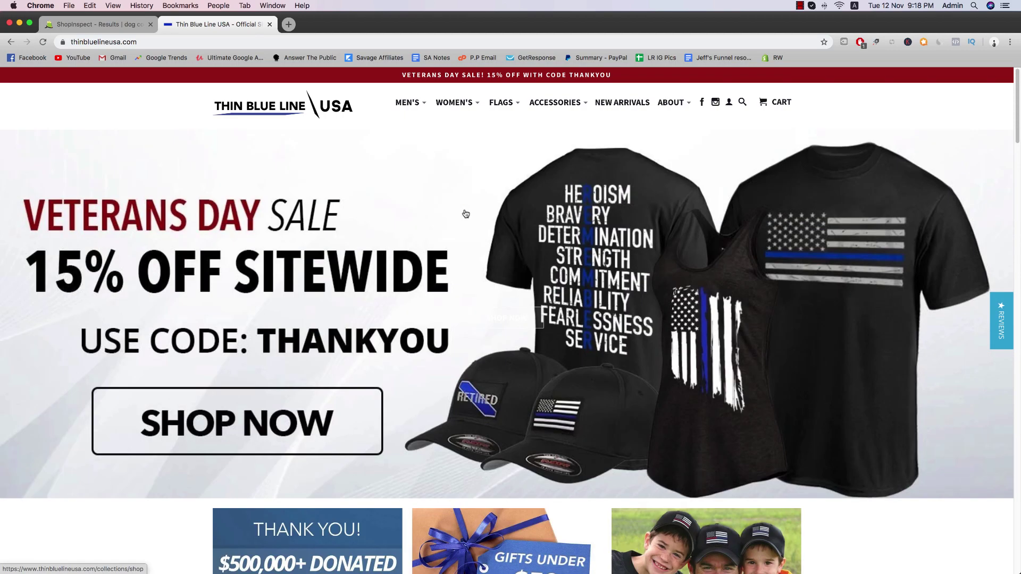
- Close the Thin Blue Line USA tab and return to the empty Find Viral Shopify Product Fast page
{"action": "key", "text": "super+w"}
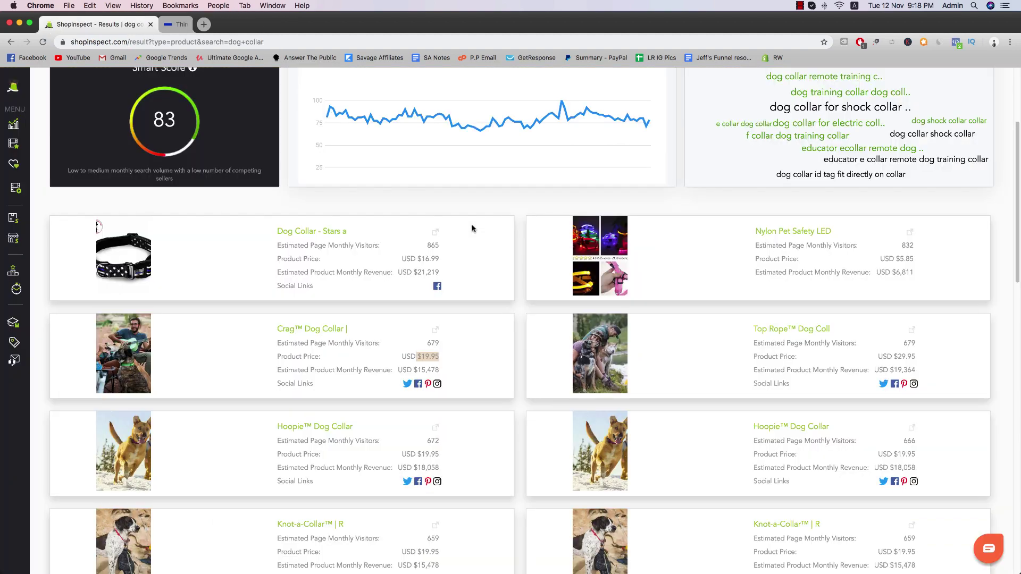
{"action": "scroll", "coordinate": [242, 208], "scroll_direction": "up", "scroll_amount": 3}
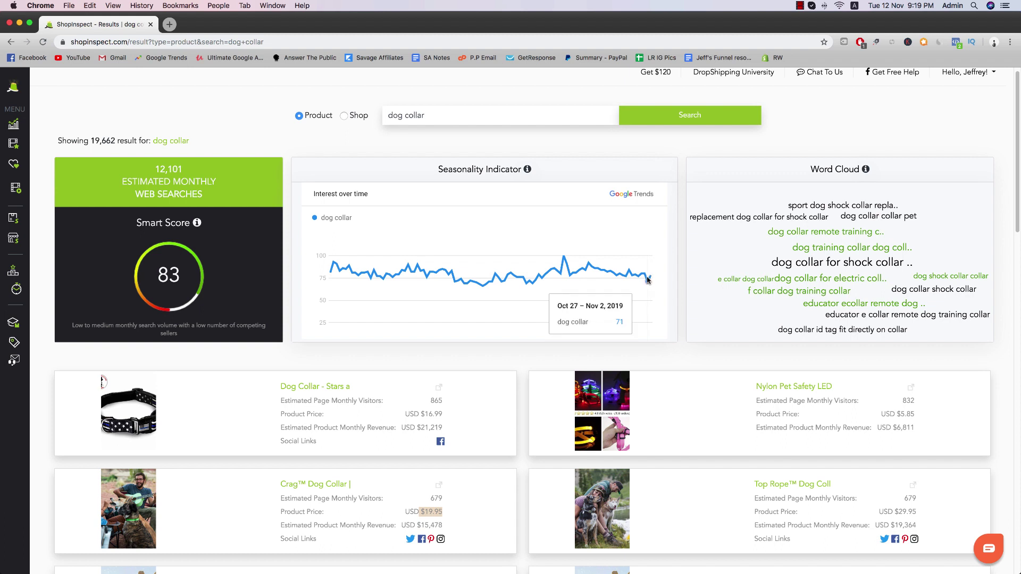
{"action": "scroll", "coordinate": [718, 255], "scroll_direction": "up", "scroll_amount": 1}
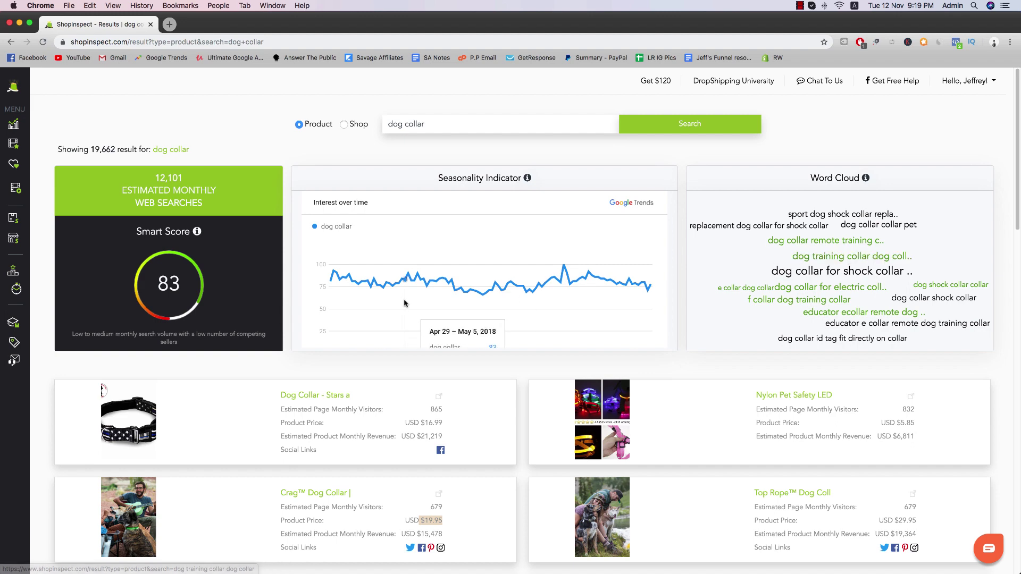
{"action": "mouse_move", "coordinate": [28, 197]}
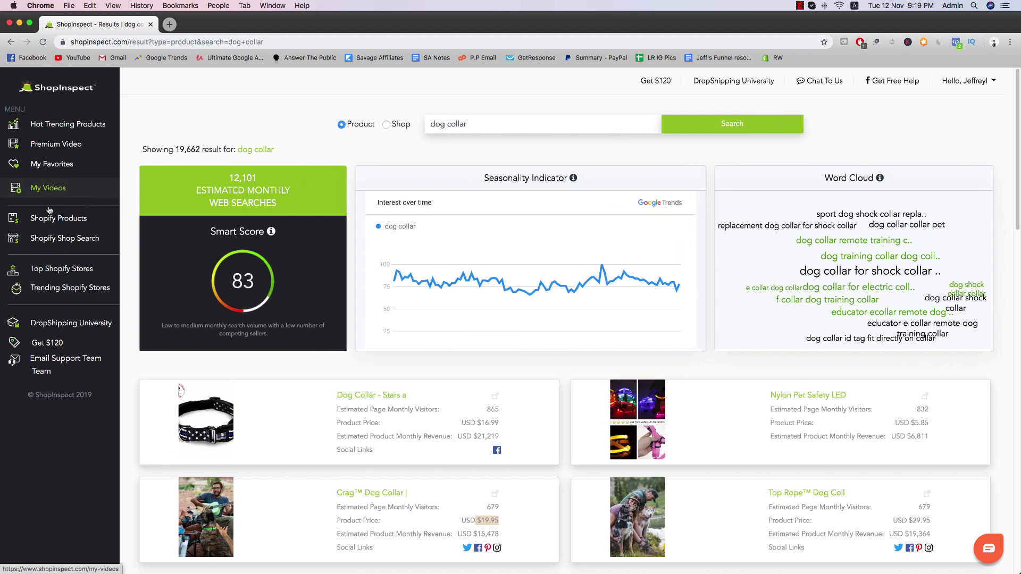
{"action": "left_click", "coordinate": [93, 226]}
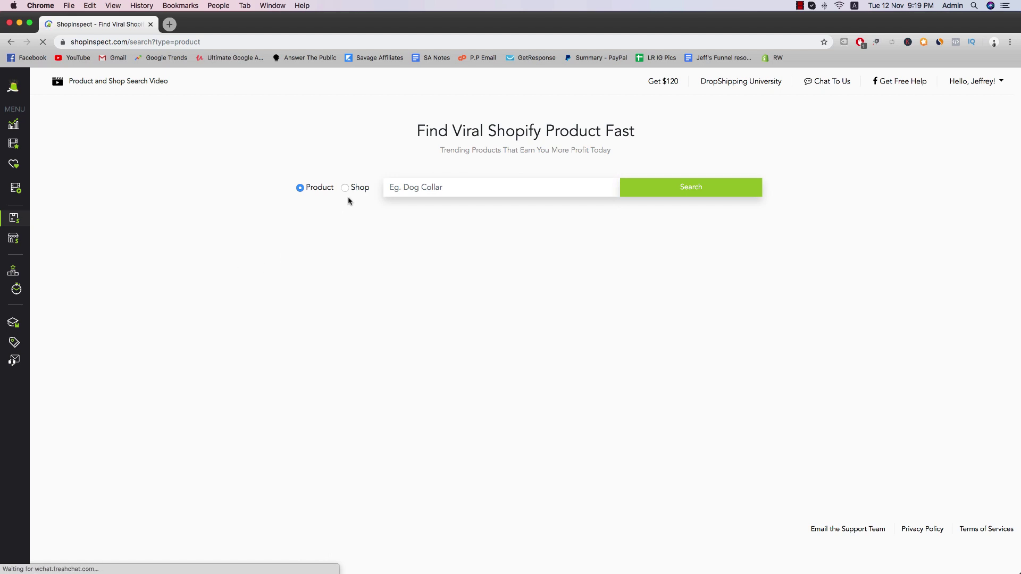
- Switch the search to Shop and search for 'dog'
{"action": "left_click", "coordinate": [345, 189]}
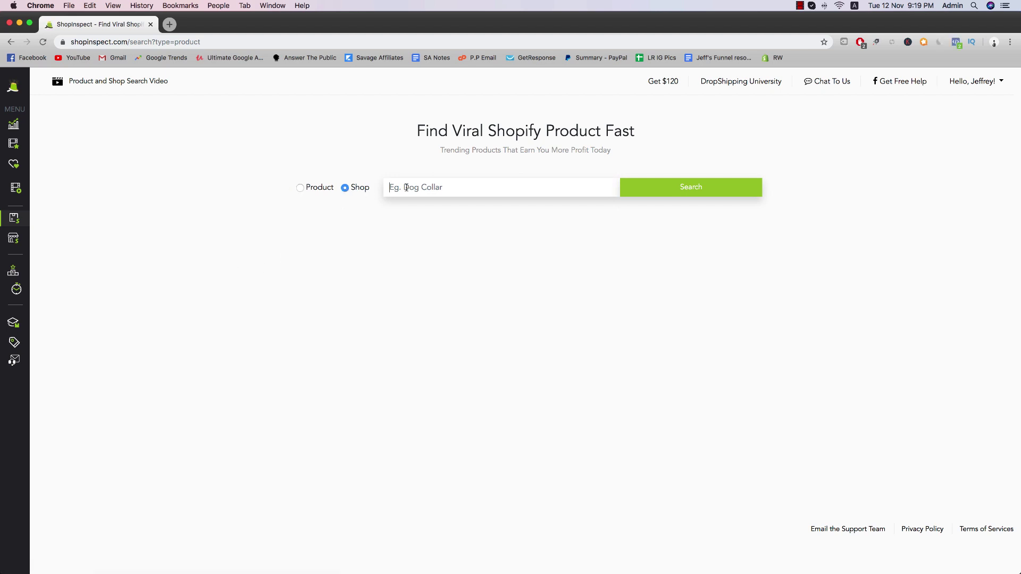
{"action": "left_click", "coordinate": [456, 192]}
{"action": "type", "text": "dog"}
{"action": "key", "text": "Return"}
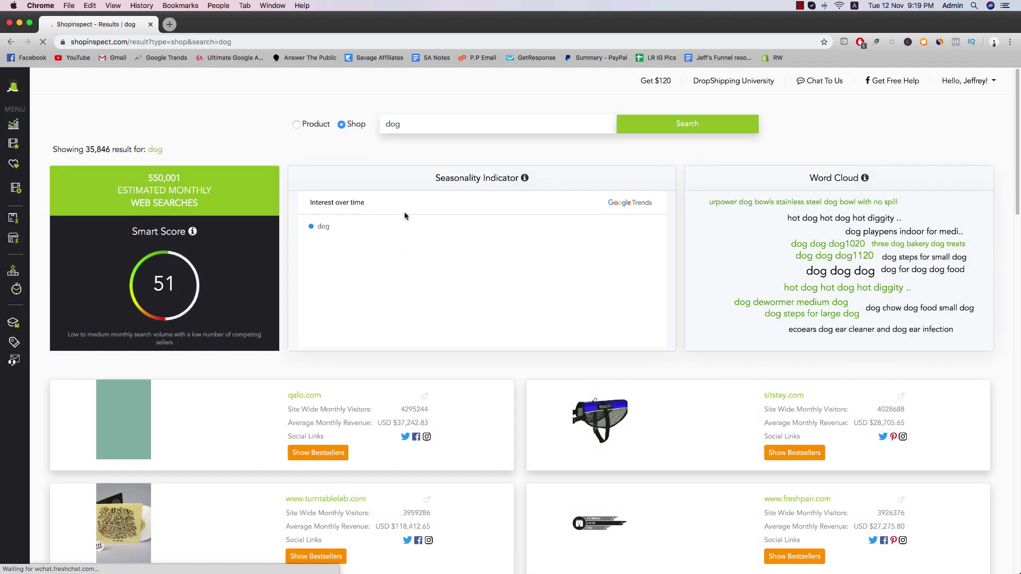
- Scroll through the 35,846 dog shop results, highlighting turntablelab's revenue and social links
{"action": "scroll", "coordinate": [401, 220], "scroll_direction": "down", "scroll_amount": 1}
{"action": "scroll", "coordinate": [402, 220], "scroll_direction": "down", "scroll_amount": 1}
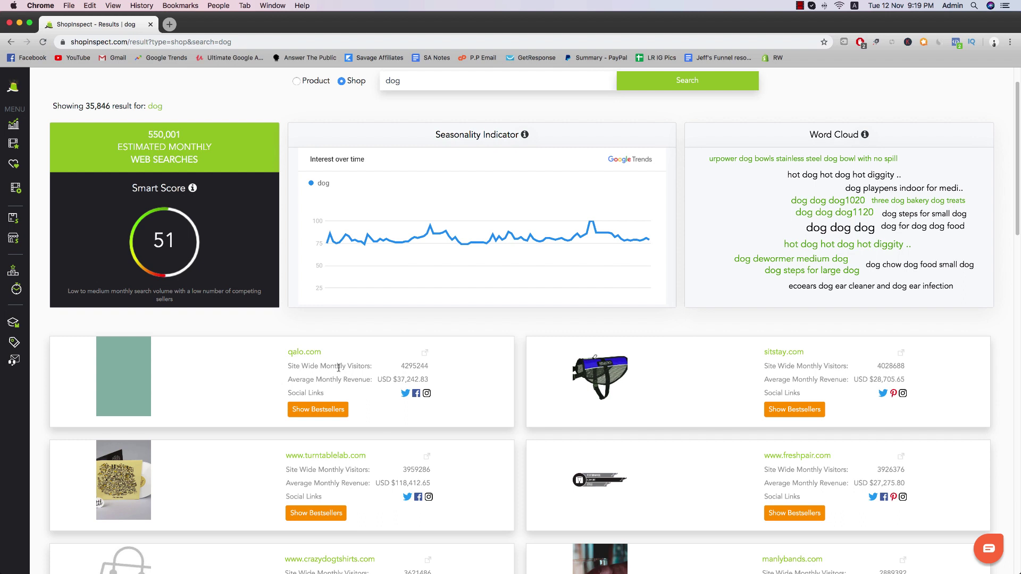
{"action": "scroll", "coordinate": [356, 371], "scroll_direction": "down", "scroll_amount": 1}
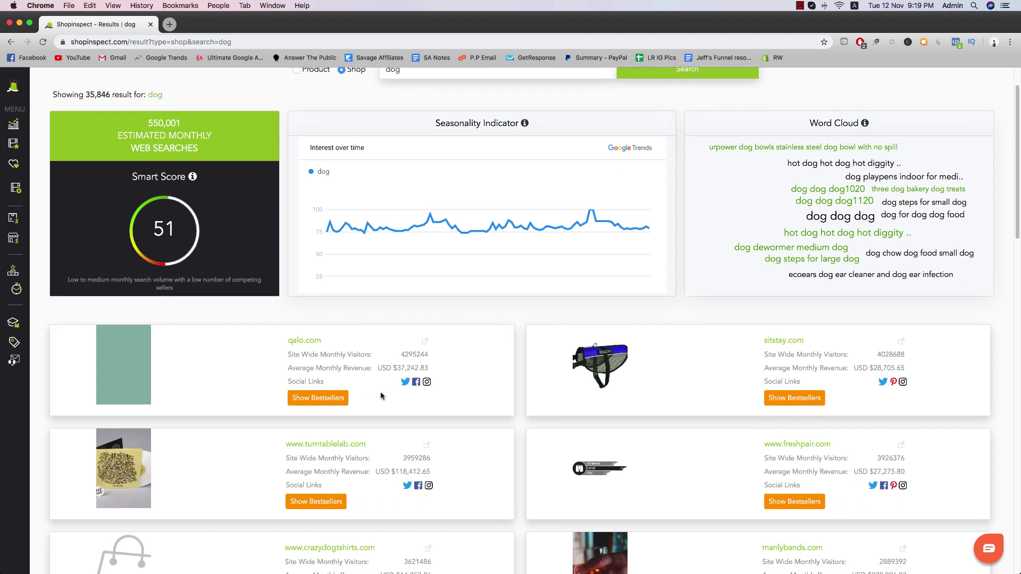
{"action": "scroll", "coordinate": [371, 429], "scroll_direction": "down", "scroll_amount": 2}
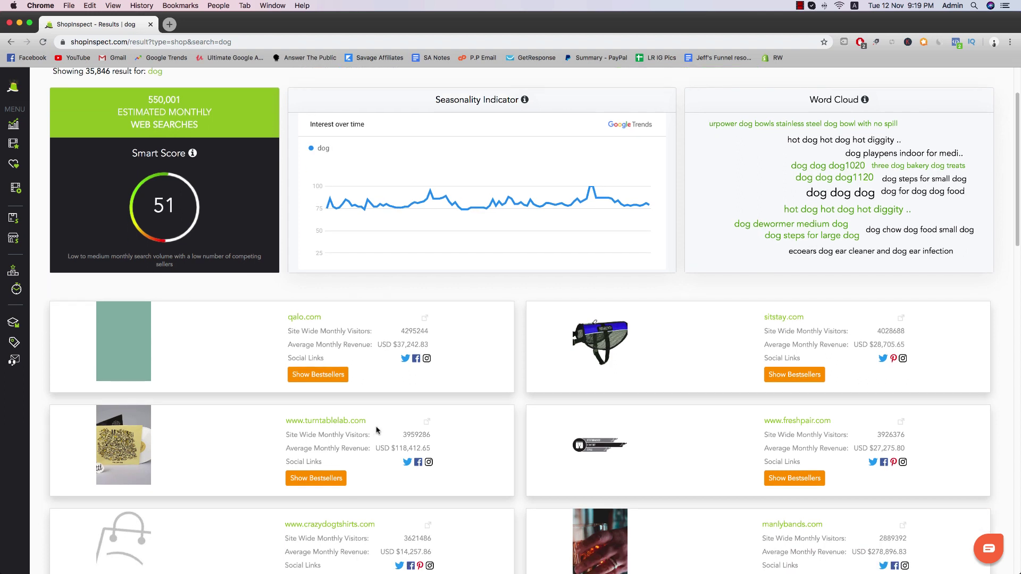
{"action": "mouse_move", "coordinate": [386, 452]}
{"action": "left_mouse_down"}
{"action": "mouse_move", "coordinate": [425, 459]}
{"action": "mouse_move", "coordinate": [394, 446]}
{"action": "left_mouse_up"}
{"action": "left_click", "coordinate": [668, 415]}
{"action": "scroll", "coordinate": [771, 426], "scroll_direction": "down", "scroll_amount": 5}
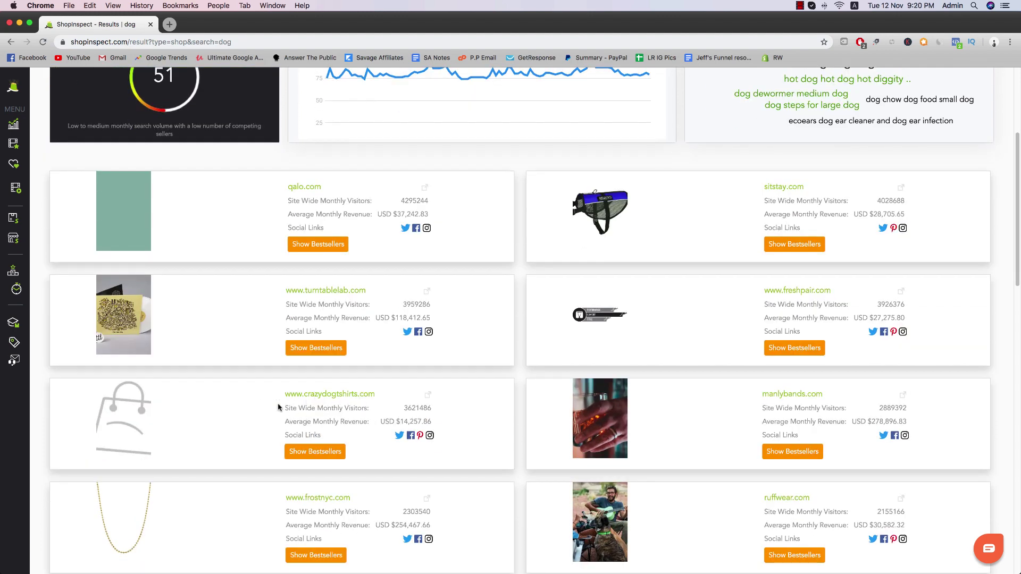
{"action": "scroll", "coordinate": [348, 403], "scroll_direction": "down", "scroll_amount": 5}
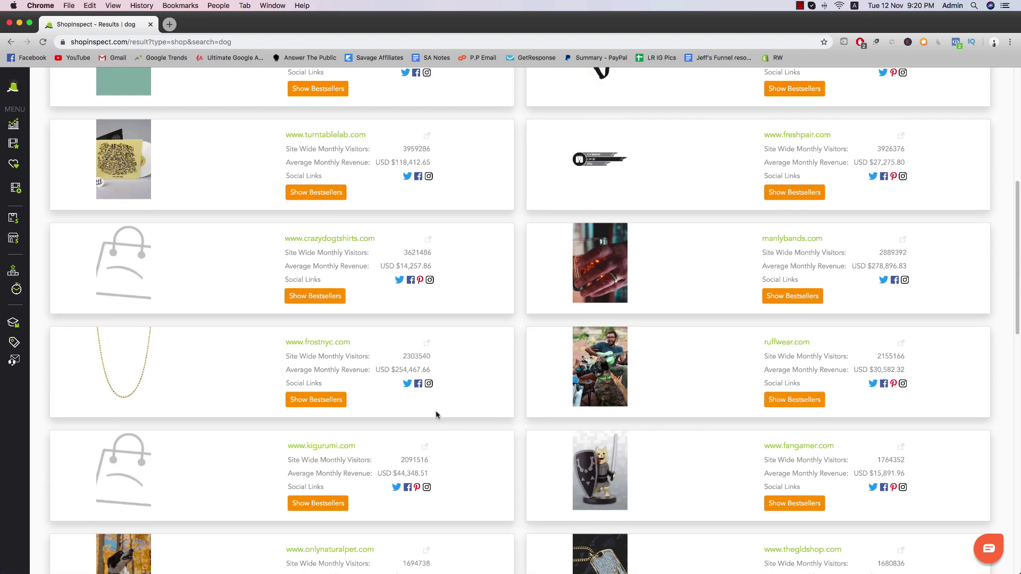
{"action": "scroll", "coordinate": [433, 412], "scroll_direction": "up", "scroll_amount": 10}
- Reload an empty Shopify Shop Search page from the sidebar
{"action": "mouse_move", "coordinate": [38, 225]}
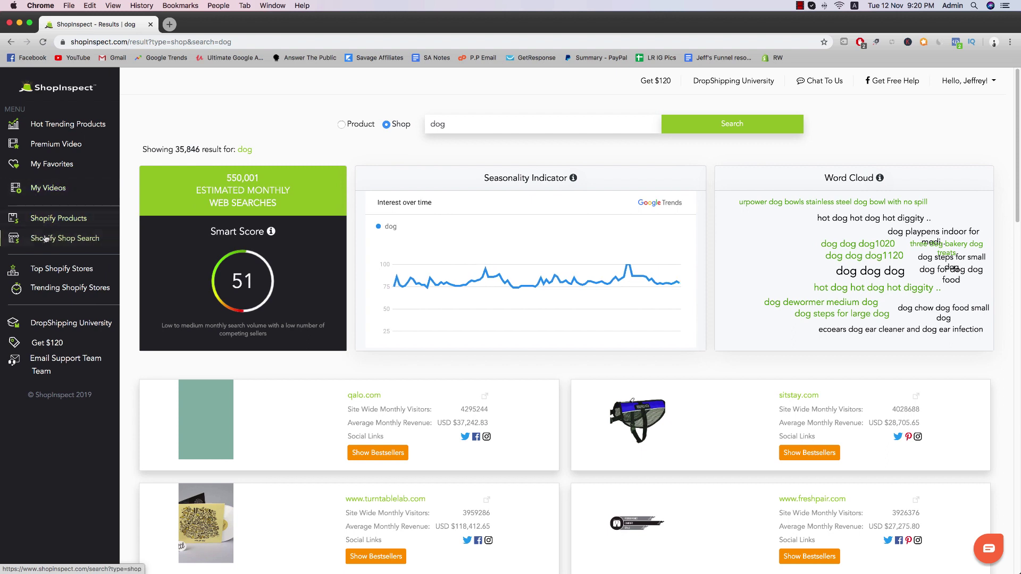
{"action": "left_click", "coordinate": [68, 242]}
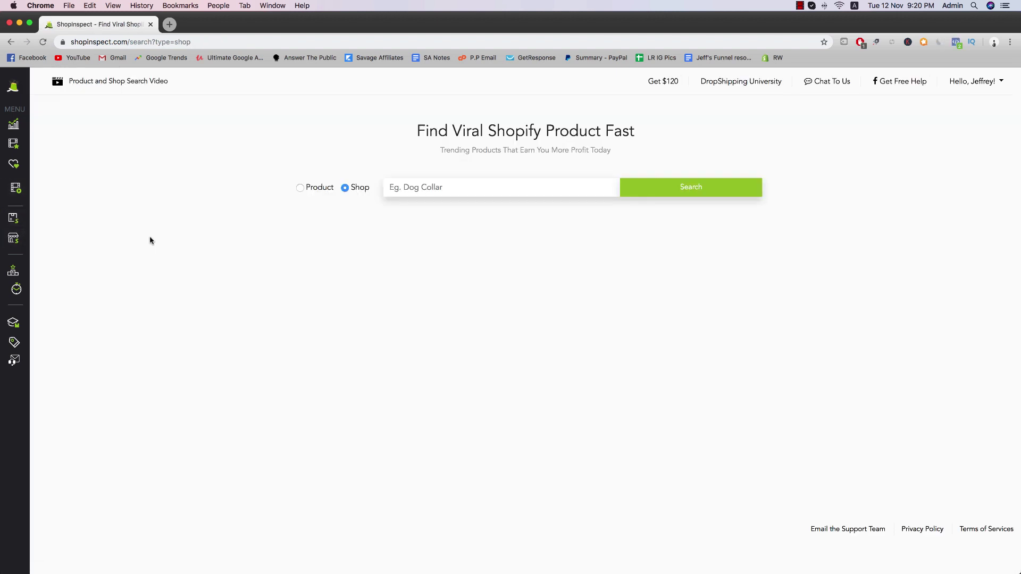
{"action": "mouse_move", "coordinate": [43, 239]}
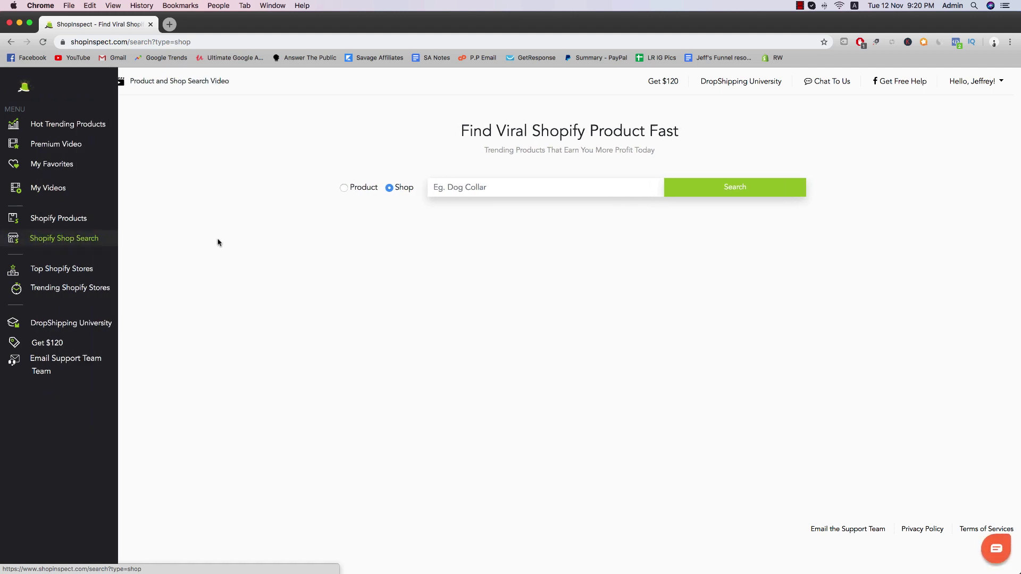
{"action": "left_click", "coordinate": [34, 238]}
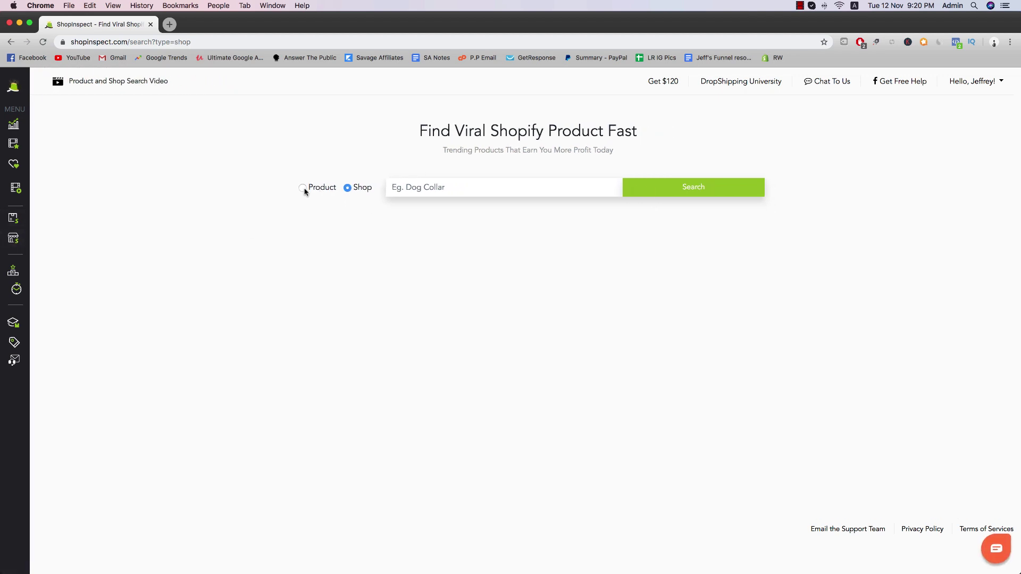
{"action": "mouse_move", "coordinate": [19, 243]}
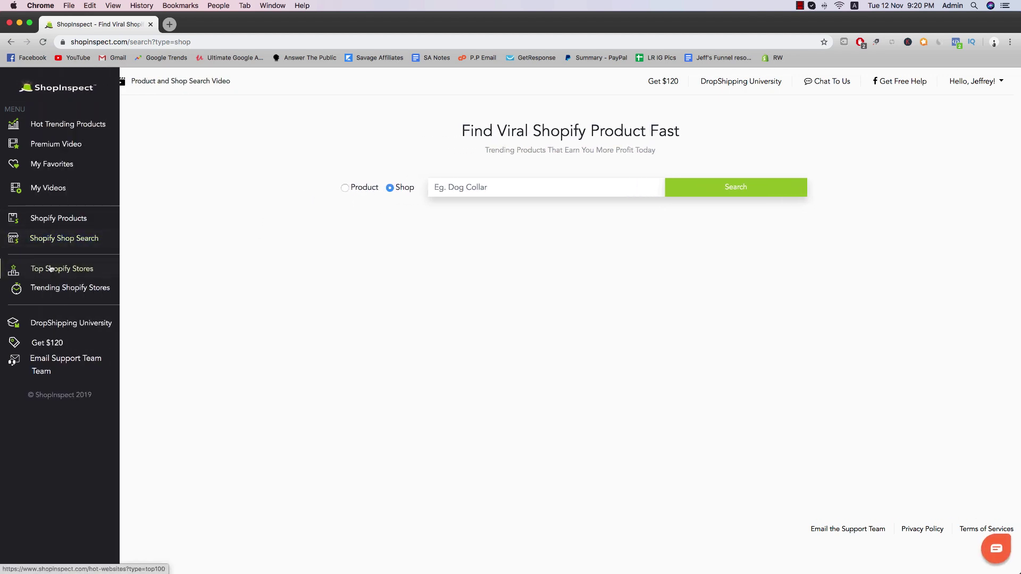
- Open the Top 100 Shopify stores list and check fashionnova's $309,911.32 average monthly revenue
{"action": "left_click", "coordinate": [56, 270]}
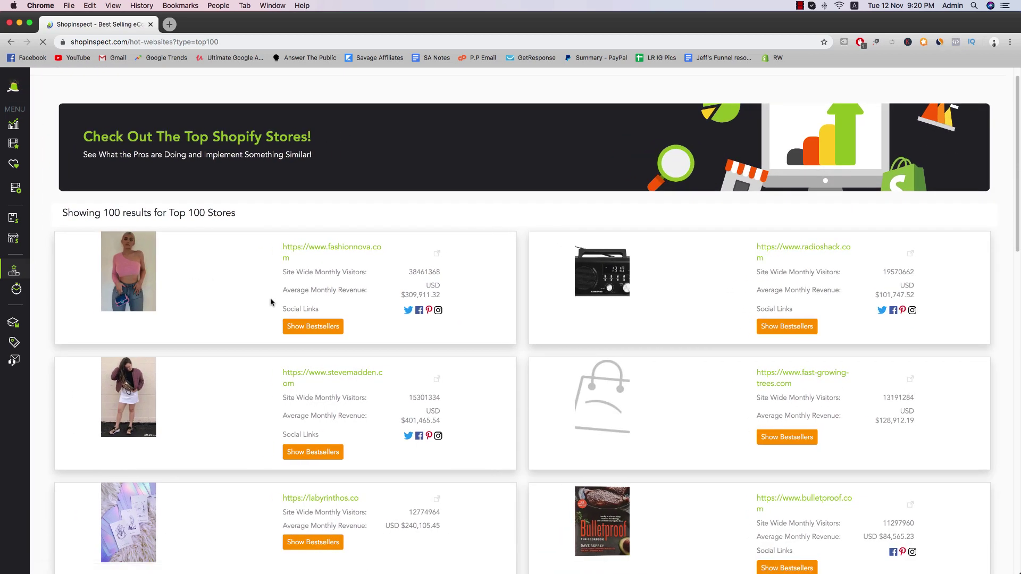
{"action": "scroll", "coordinate": [266, 303], "scroll_direction": "down", "scroll_amount": 5}
{"action": "scroll", "coordinate": [272, 302], "scroll_direction": "down", "scroll_amount": 3}
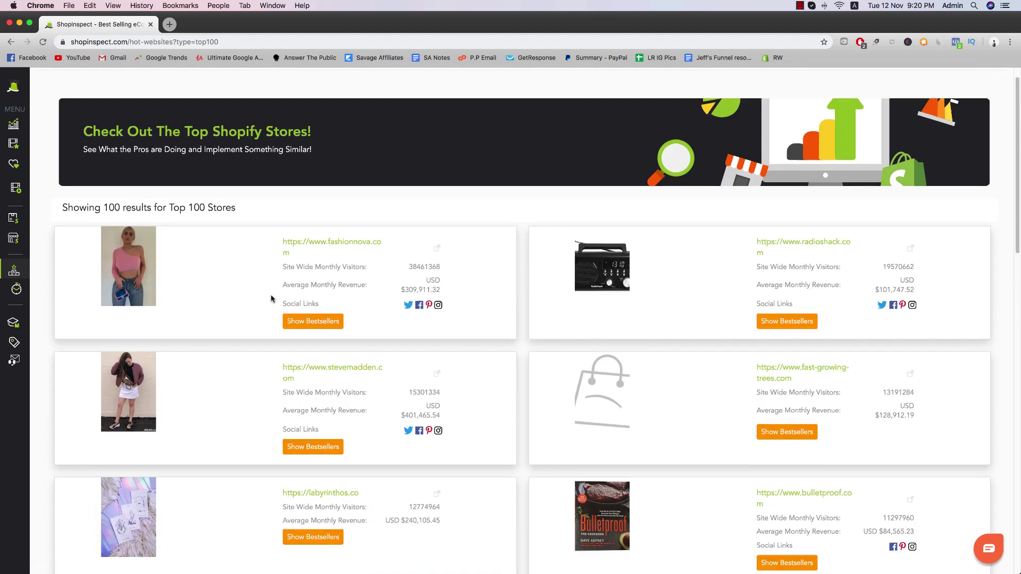
{"action": "scroll", "coordinate": [271, 298], "scroll_direction": "down", "scroll_amount": 2}
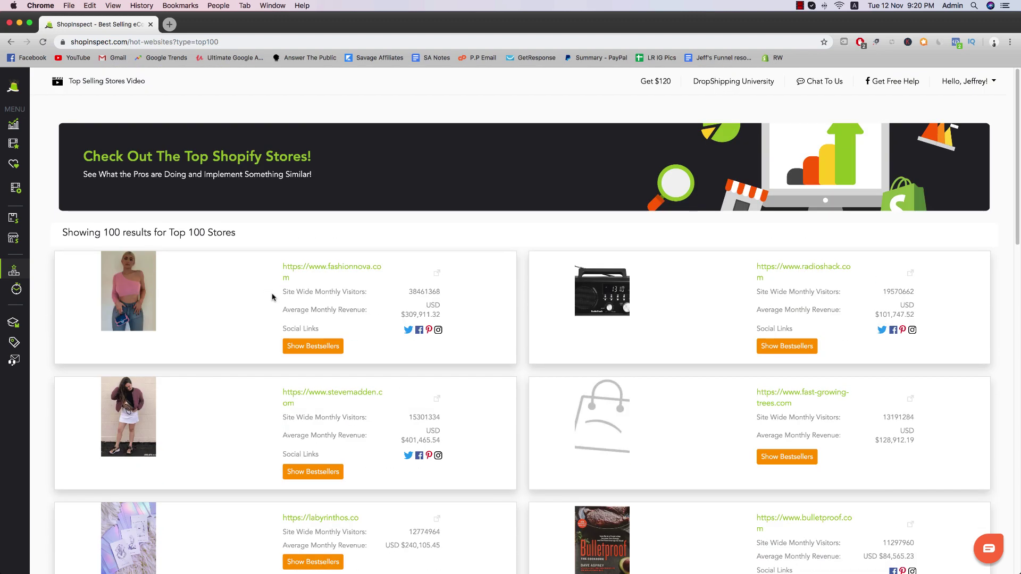
{"action": "scroll", "coordinate": [285, 305], "scroll_direction": "down", "scroll_amount": 1}
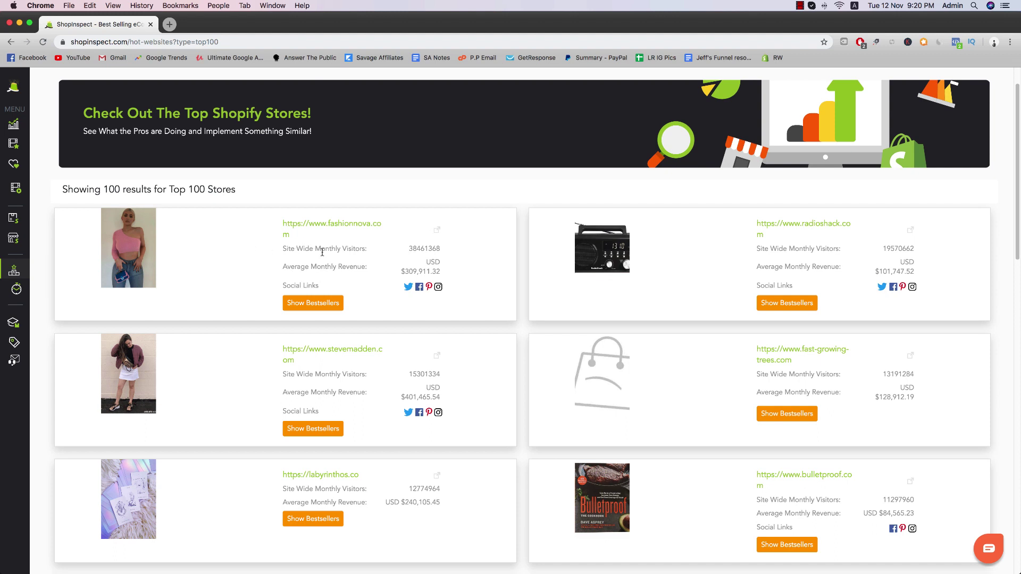
{"action": "left_click_drag", "start_coordinate": [395, 272], "coordinate": [436, 271]}
{"action": "left_click", "coordinate": [387, 274]}
- Scroll to the bottom of the Top 100 list and load more stores
{"action": "scroll", "coordinate": [497, 302], "scroll_direction": "down", "scroll_amount": 3}
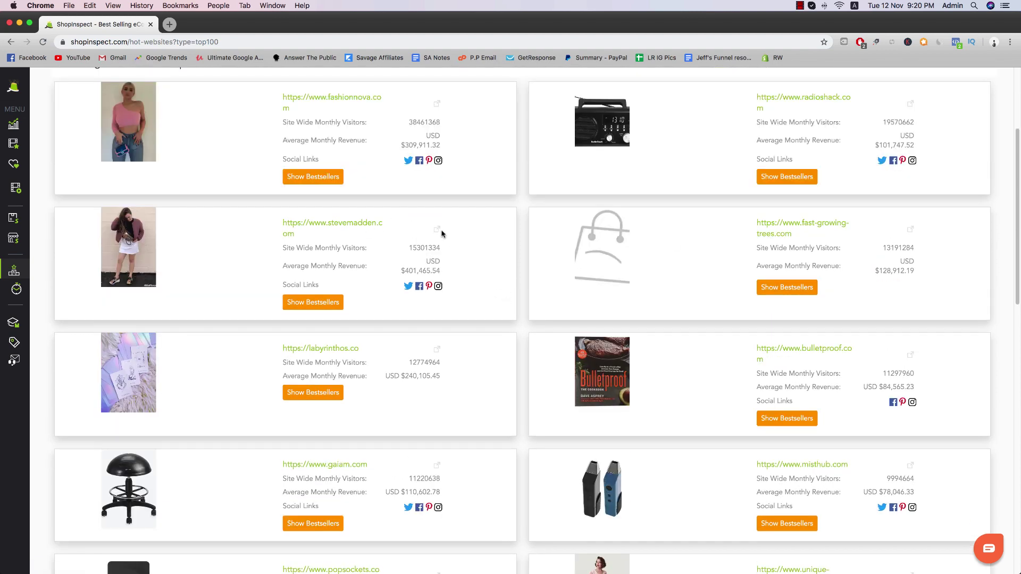
{"action": "scroll", "coordinate": [530, 313], "scroll_direction": "down", "scroll_amount": 1}
{"action": "scroll", "coordinate": [477, 319], "scroll_direction": "down", "scroll_amount": 10}
{"action": "scroll", "coordinate": [462, 329], "scroll_direction": "down", "scroll_amount": 5}
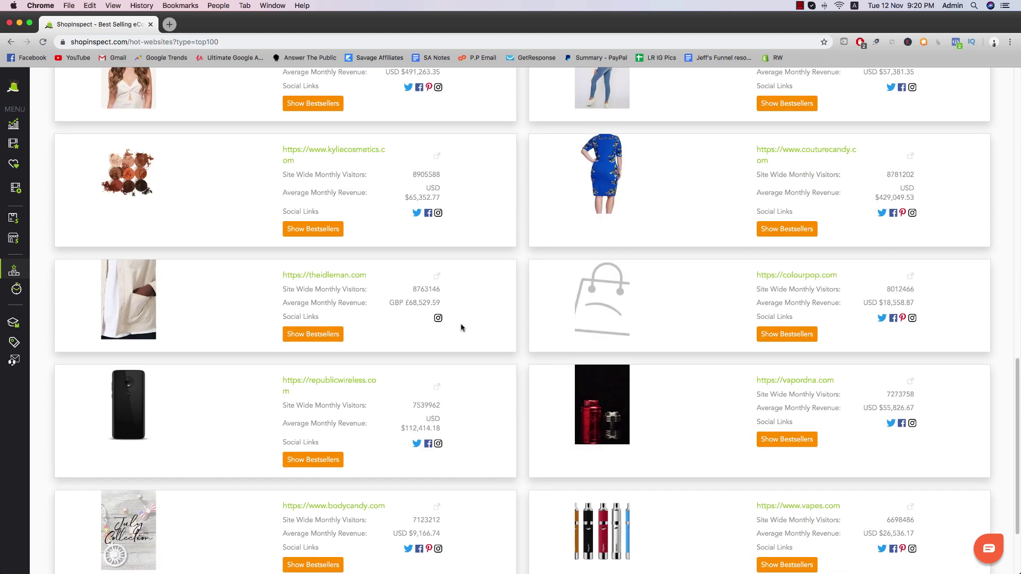
{"action": "left_click", "coordinate": [542, 499]}
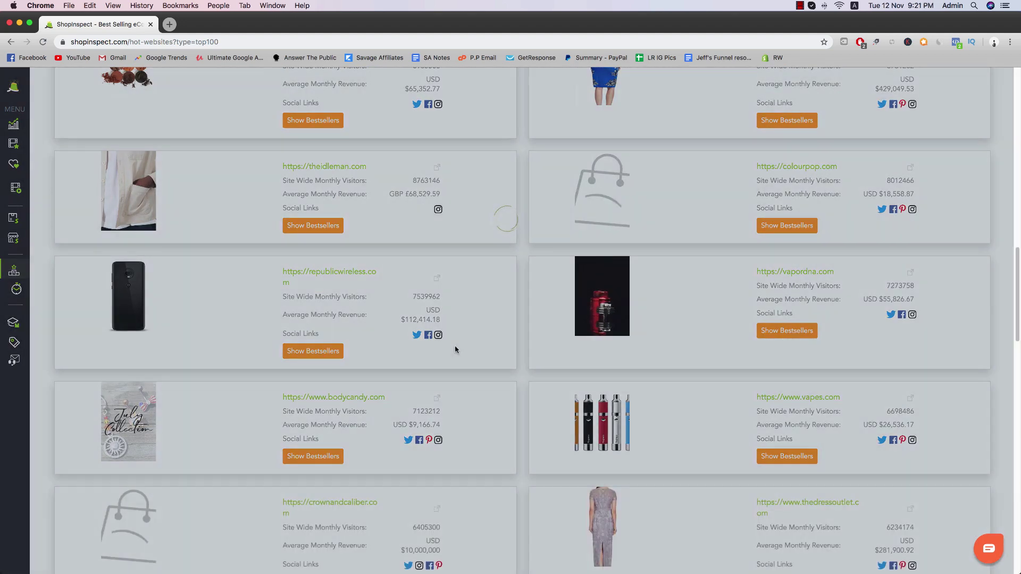
- Browse the newly loaded cards, noting mvmtwatches' $207,319.89 revenue, then return to the top
{"action": "scroll", "coordinate": [446, 343], "scroll_direction": "down", "scroll_amount": 15}
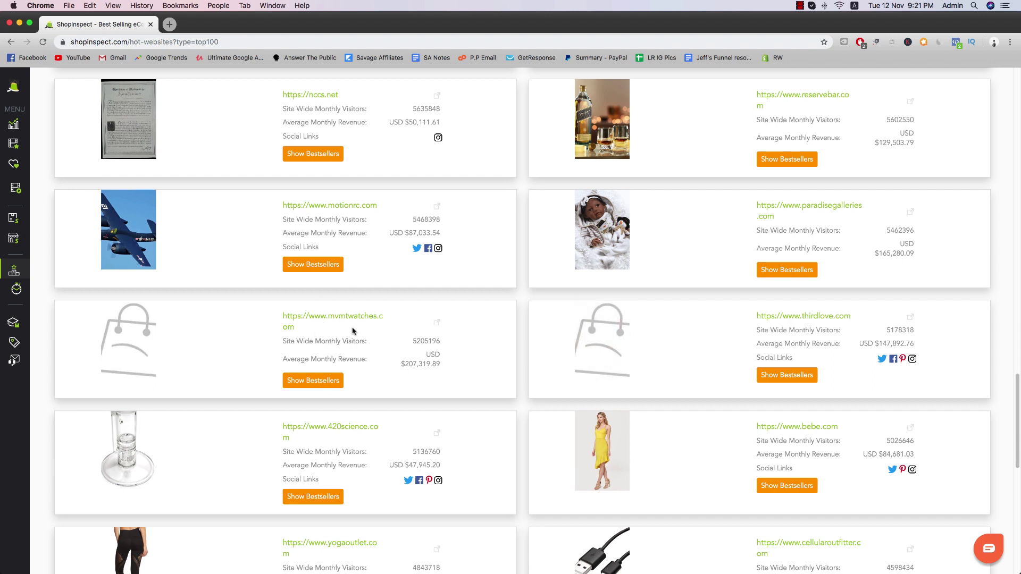
{"action": "left_click_drag", "start_coordinate": [446, 367], "coordinate": [389, 370]}
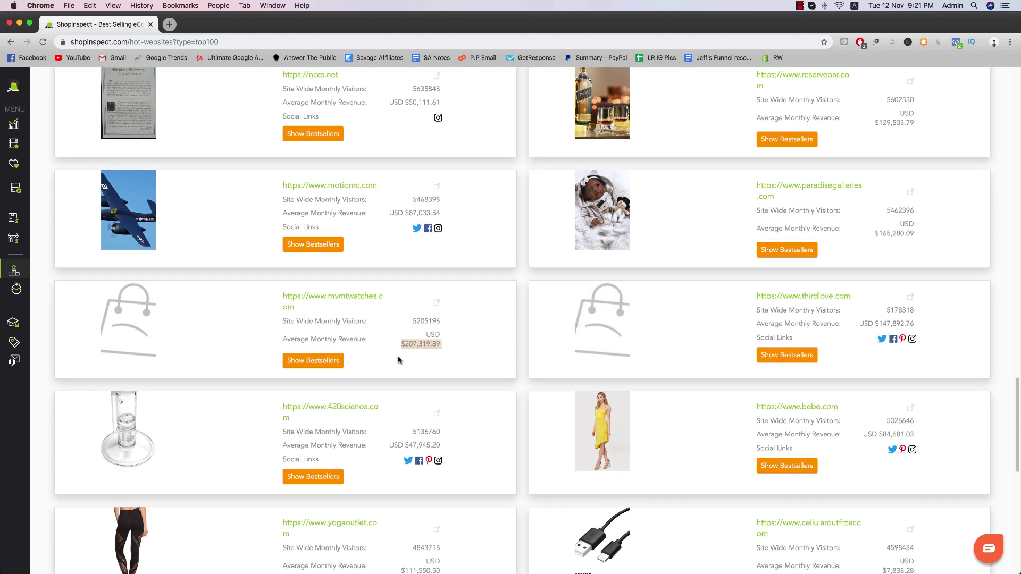
{"action": "left_click", "coordinate": [409, 353]}
{"action": "scroll", "coordinate": [417, 353], "scroll_direction": "down", "scroll_amount": 3}
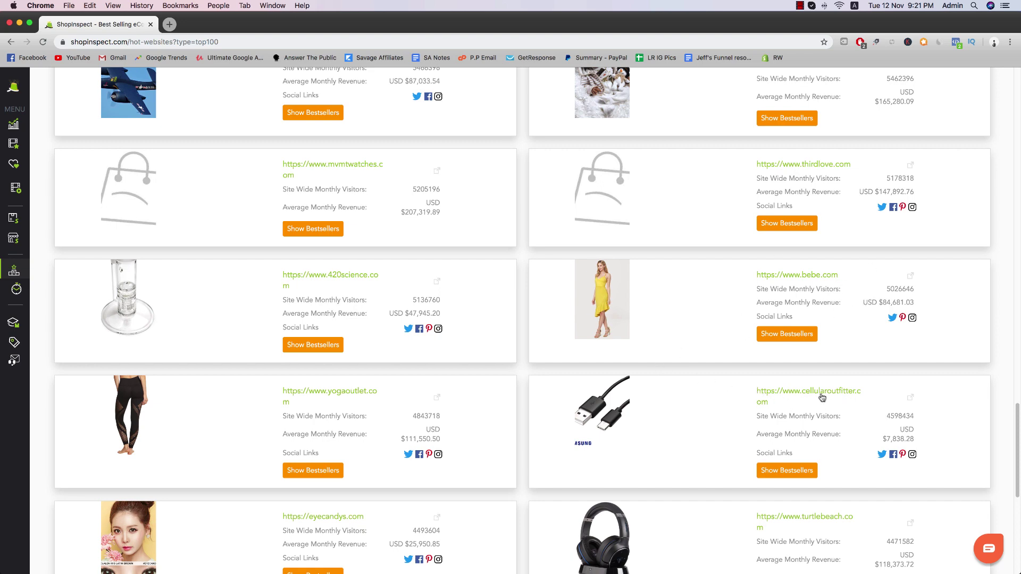
{"action": "scroll", "coordinate": [713, 412], "scroll_direction": "up", "scroll_amount": 7}
{"action": "scroll", "coordinate": [406, 389], "scroll_direction": "down", "scroll_amount": 6}
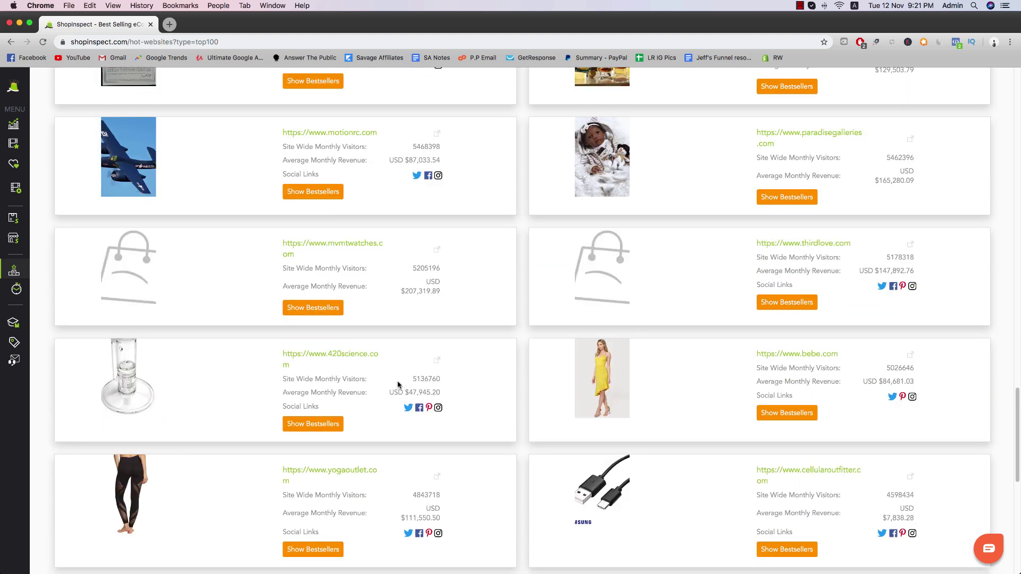
{"action": "scroll", "coordinate": [393, 385], "scroll_direction": "up", "scroll_amount": 10}
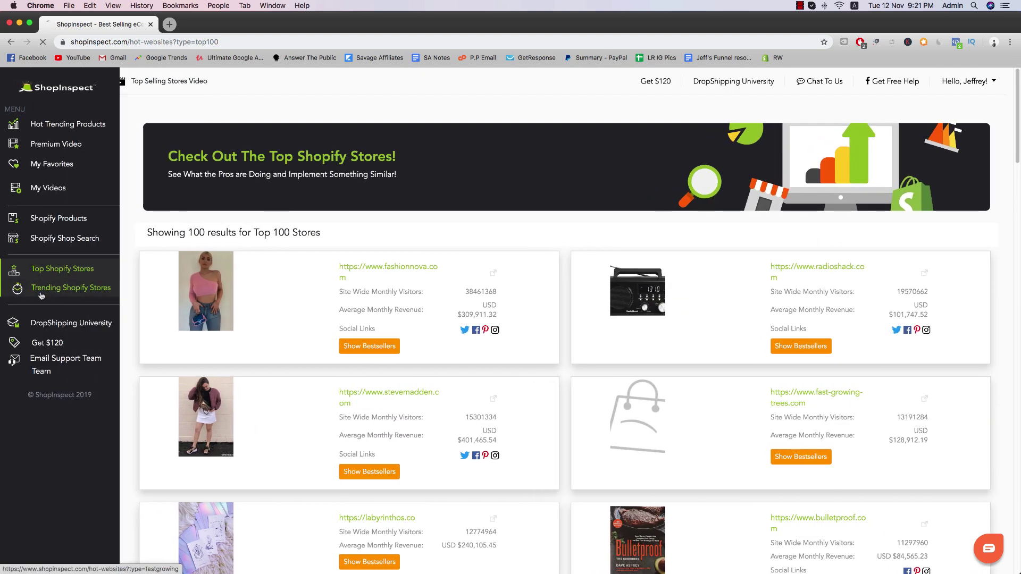
- Browse the Fastest Growing Shopify Stores list, led by charlotterusse.com at 9,172,092 monthly visits
{"action": "left_click", "coordinate": [39, 293]}
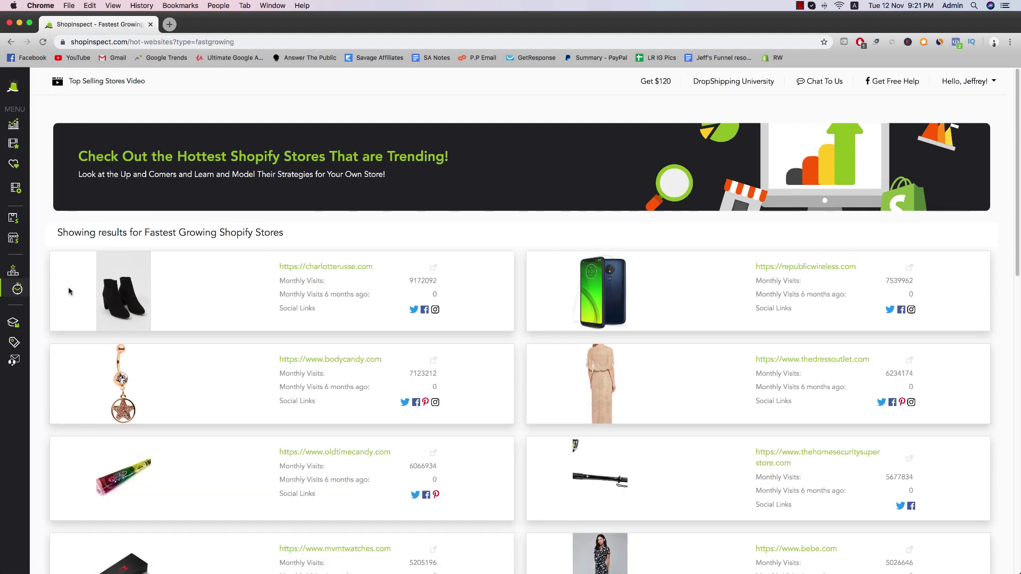
{"action": "scroll", "coordinate": [162, 344], "scroll_direction": "down", "scroll_amount": 5}
{"action": "scroll", "coordinate": [162, 345], "scroll_direction": "down", "scroll_amount": 3}
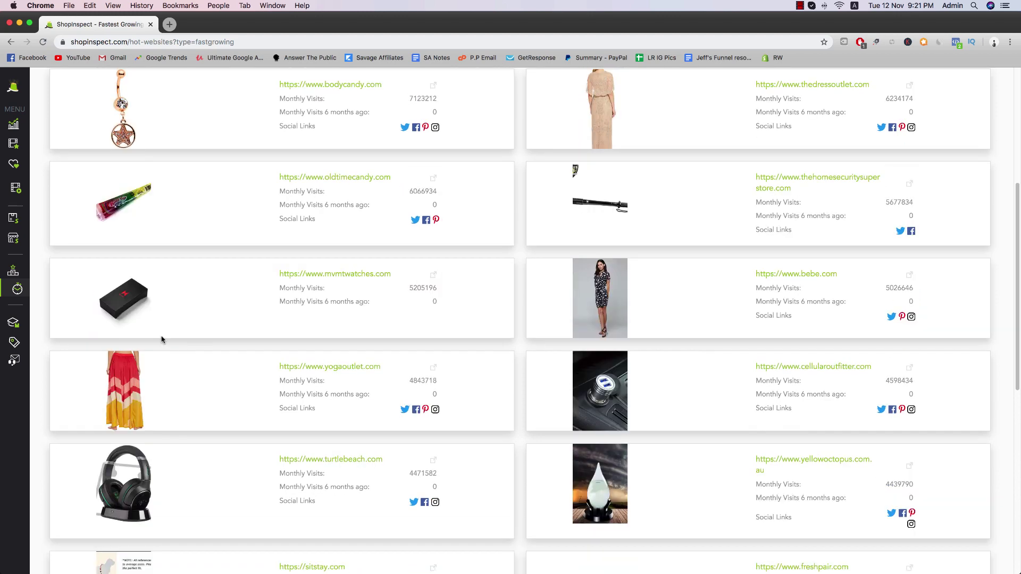
{"action": "scroll", "coordinate": [165, 337], "scroll_direction": "up", "scroll_amount": 4}
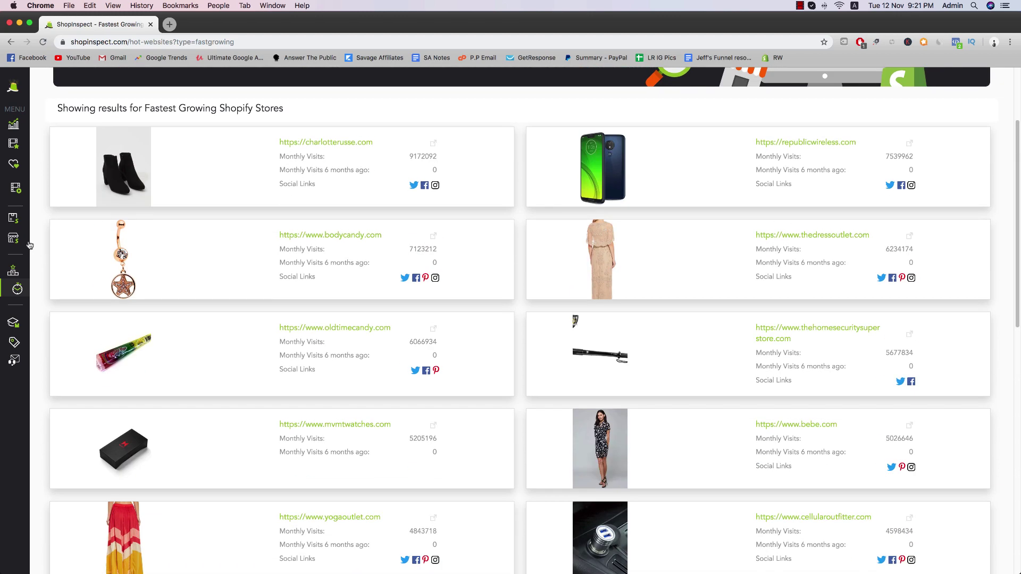
{"action": "scroll", "coordinate": [171, 297], "scroll_direction": "down", "scroll_amount": 15}
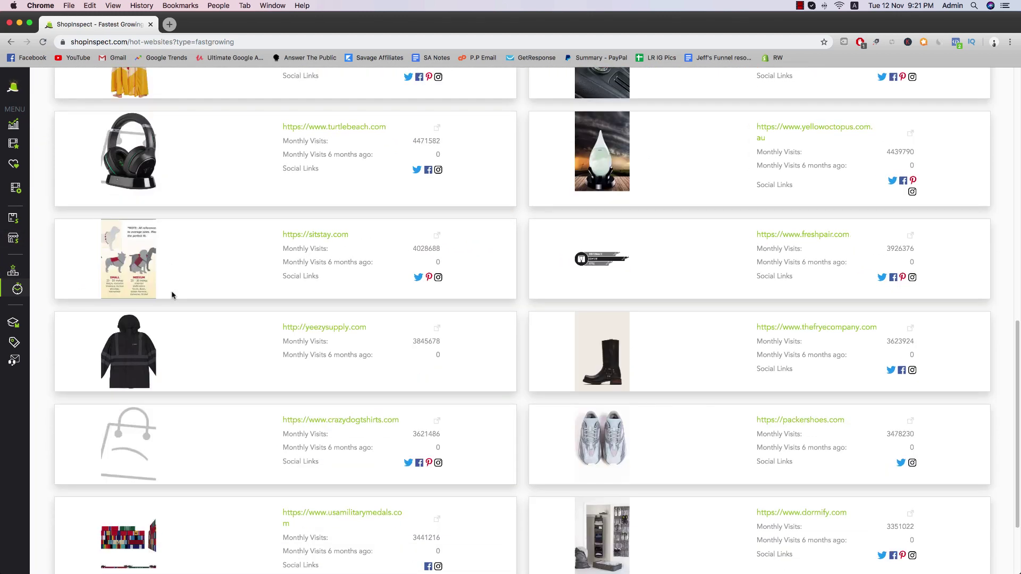
{"action": "scroll", "coordinate": [171, 292], "scroll_direction": "up", "scroll_amount": 15}
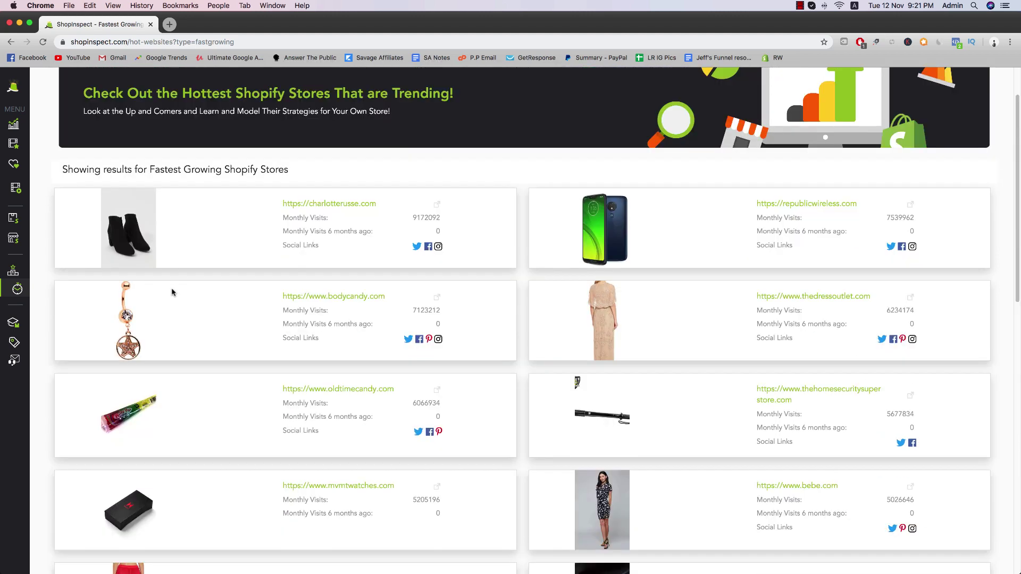
{"action": "scroll", "coordinate": [172, 292], "scroll_direction": "down", "scroll_amount": 3}
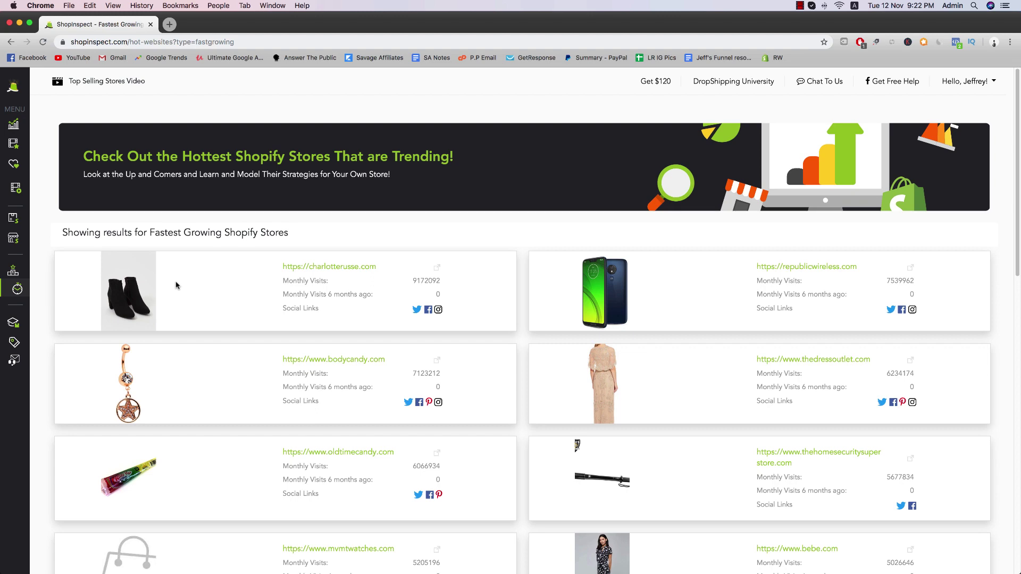
{"action": "scroll", "coordinate": [197, 298], "scroll_direction": "down", "scroll_amount": 8}
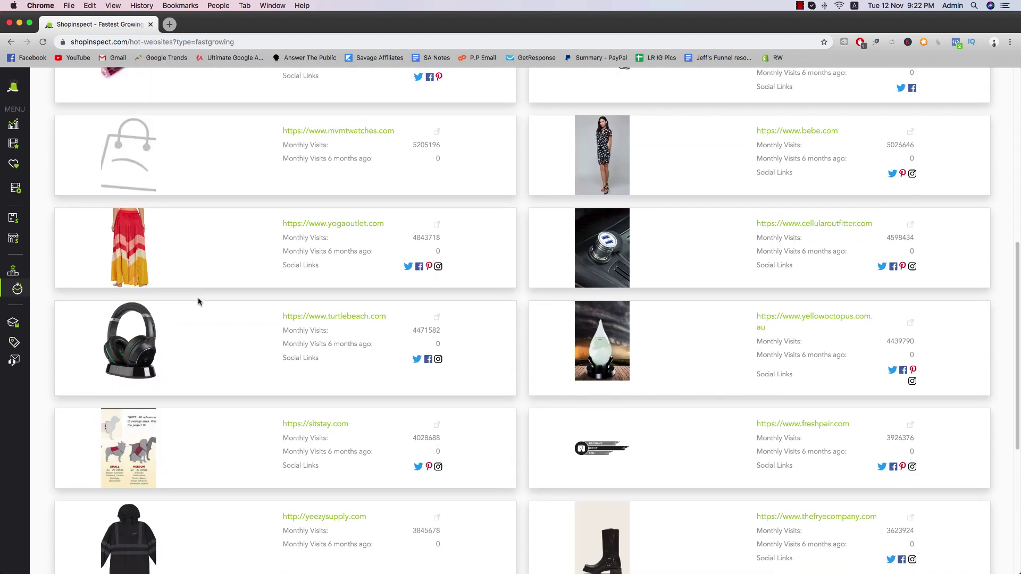
{"action": "mouse_move", "coordinate": [34, 318]}
{"action": "scroll", "coordinate": [196, 332], "scroll_direction": "down", "scroll_amount": 6}
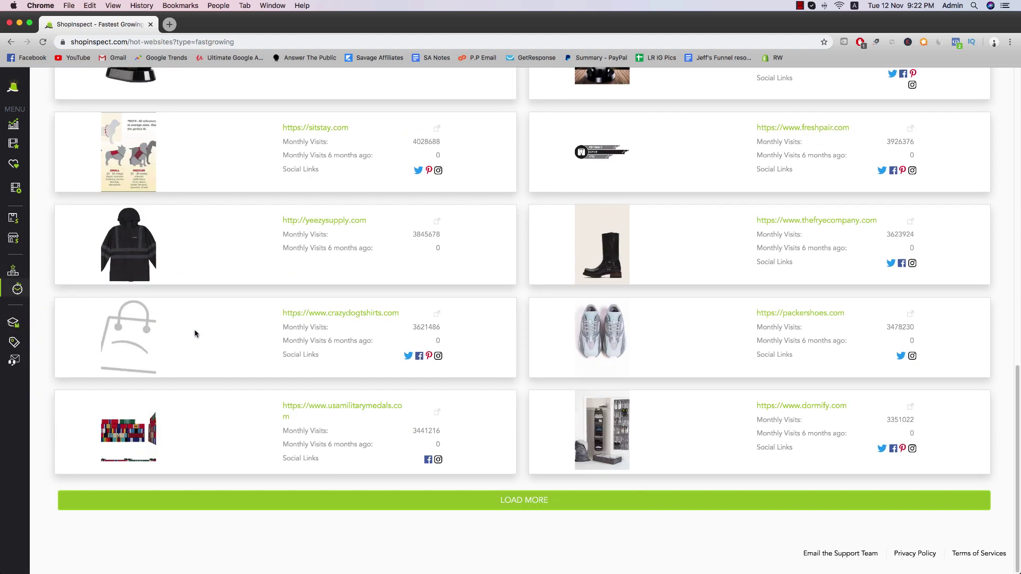
{"action": "scroll", "coordinate": [629, 303], "scroll_direction": "up", "scroll_amount": 14}
{"action": "scroll", "coordinate": [114, 326], "scroll_direction": "down", "scroll_amount": 9}
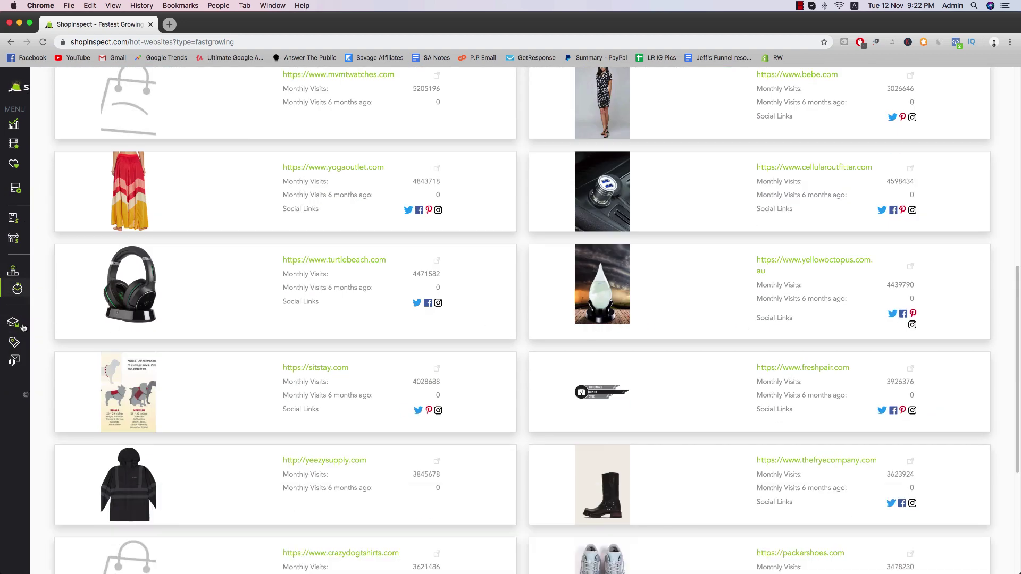
- Show the DropShipping University page with its four tutorial videos
{"action": "left_click", "coordinate": [41, 325]}
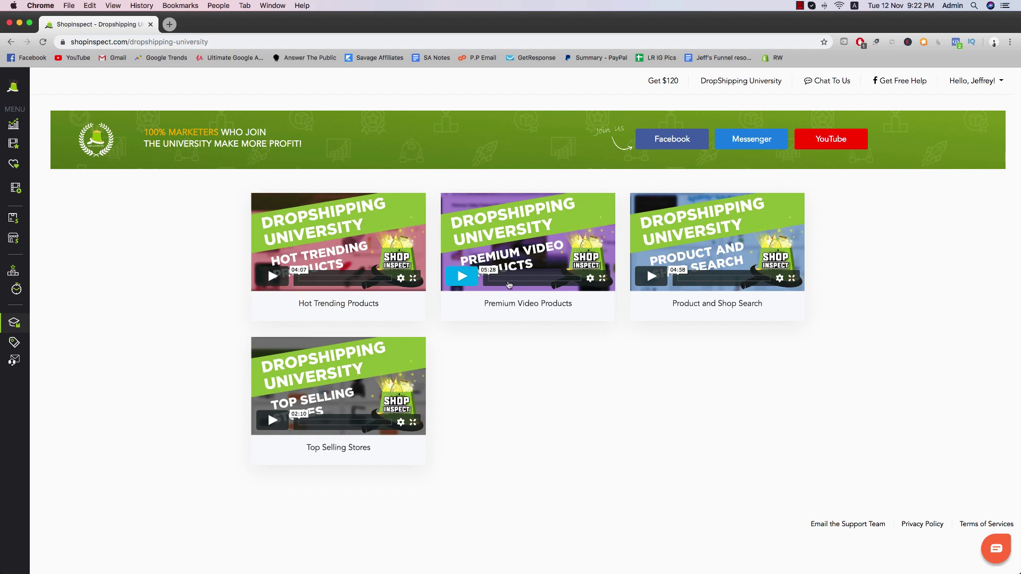
{"action": "mouse_move", "coordinate": [5, 296]}
{"action": "mouse_move", "coordinate": [33, 367]}
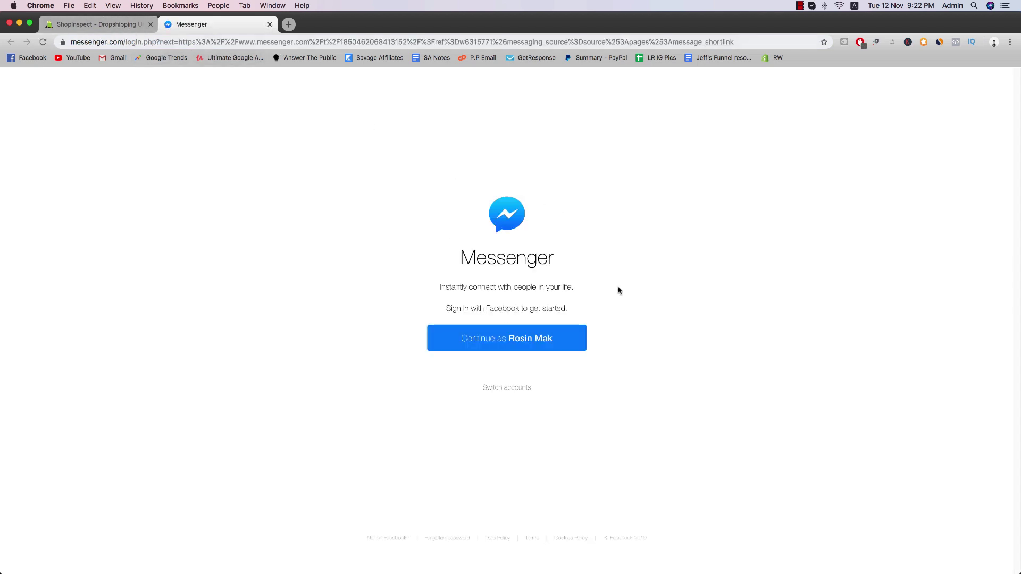
{"action": "left_click", "coordinate": [269, 24]}
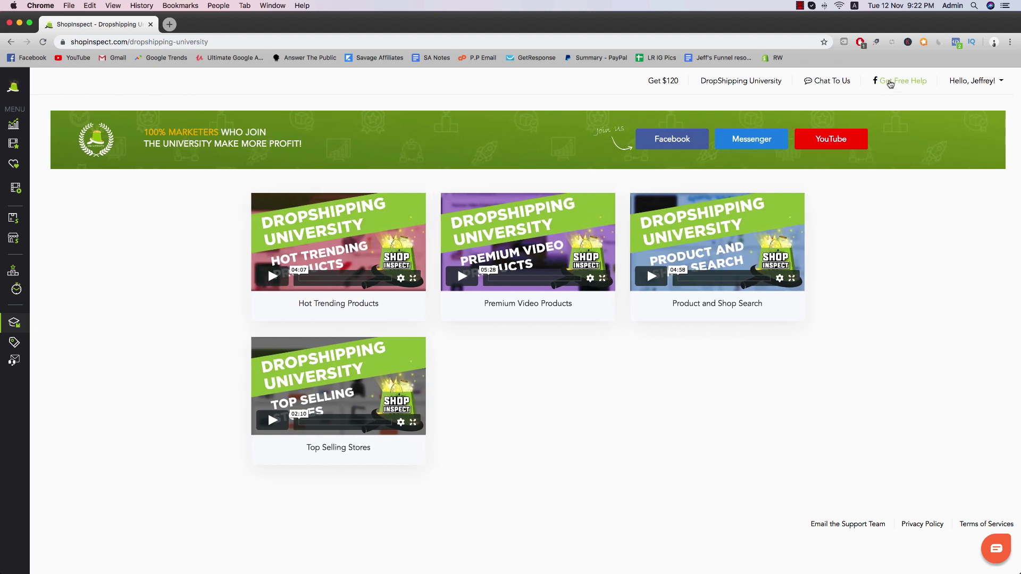
{"action": "left_click", "coordinate": [889, 81]}
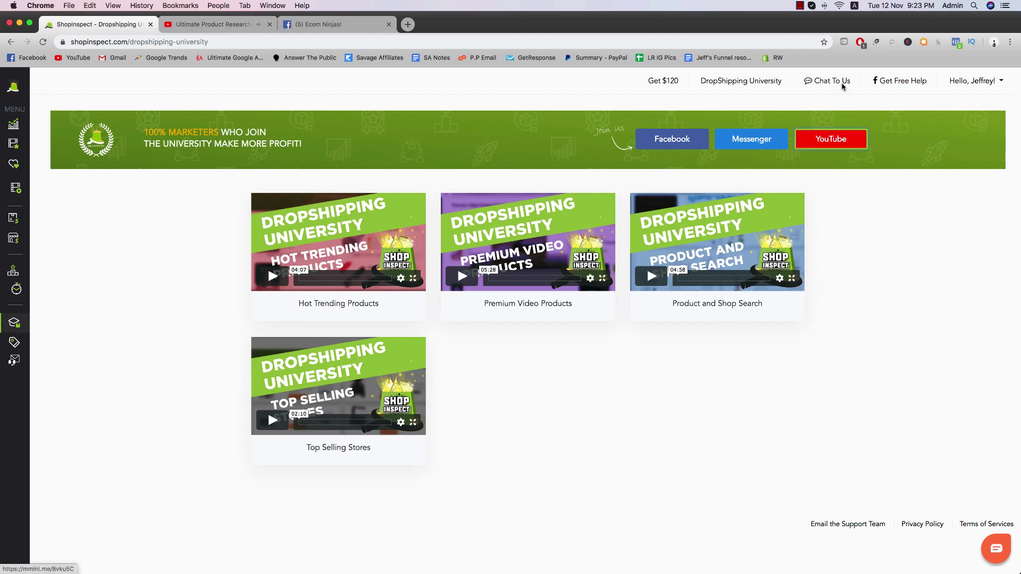
{"action": "left_click", "coordinate": [270, 25]}
{"action": "left_click", "coordinate": [253, 28]}
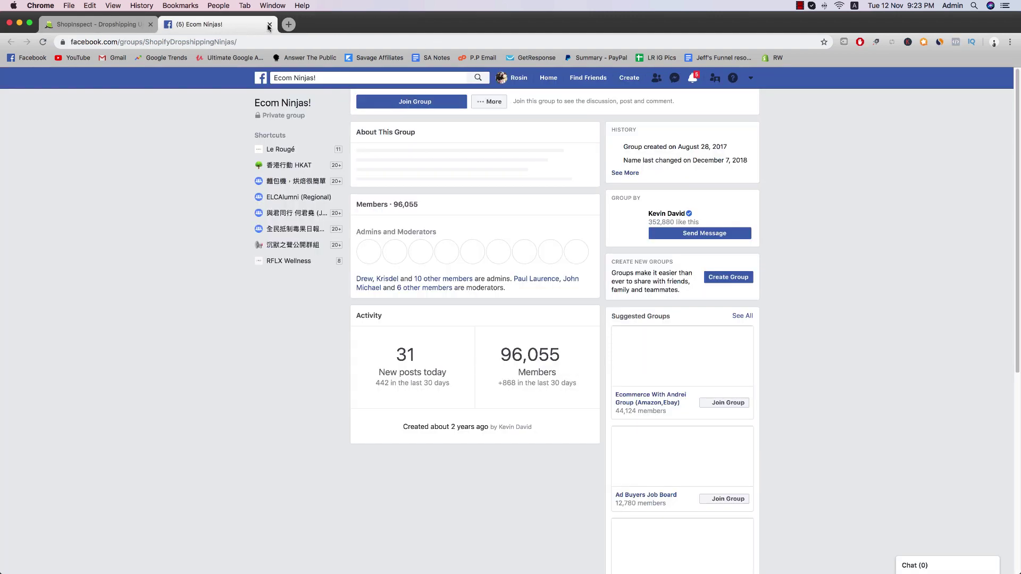
- Close the Ecom Ninjas group tab and open ShopInspect's Premium Video section from the sidebar
{"action": "left_click", "coordinate": [269, 24]}
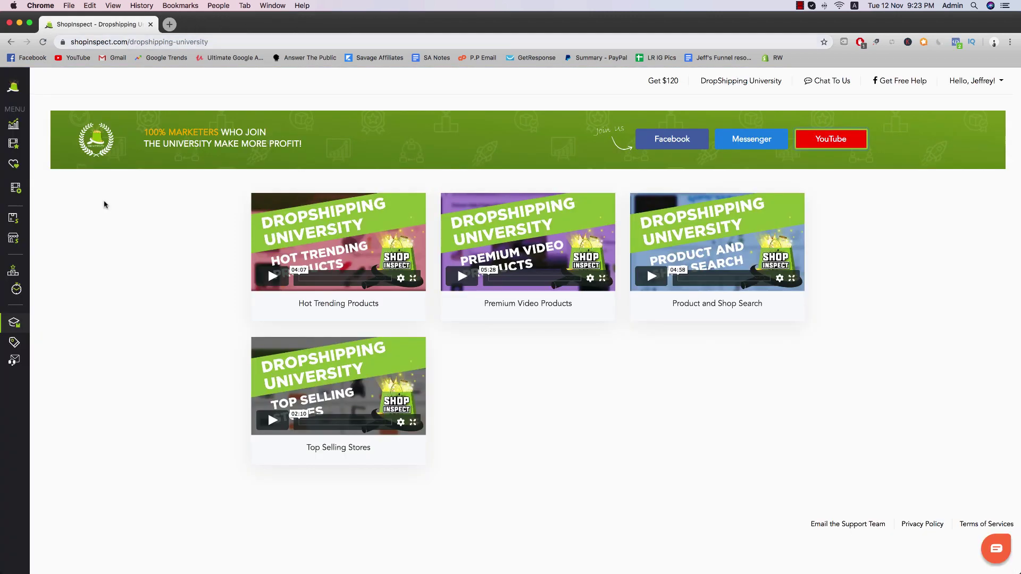
{"action": "mouse_move", "coordinate": [24, 159]}
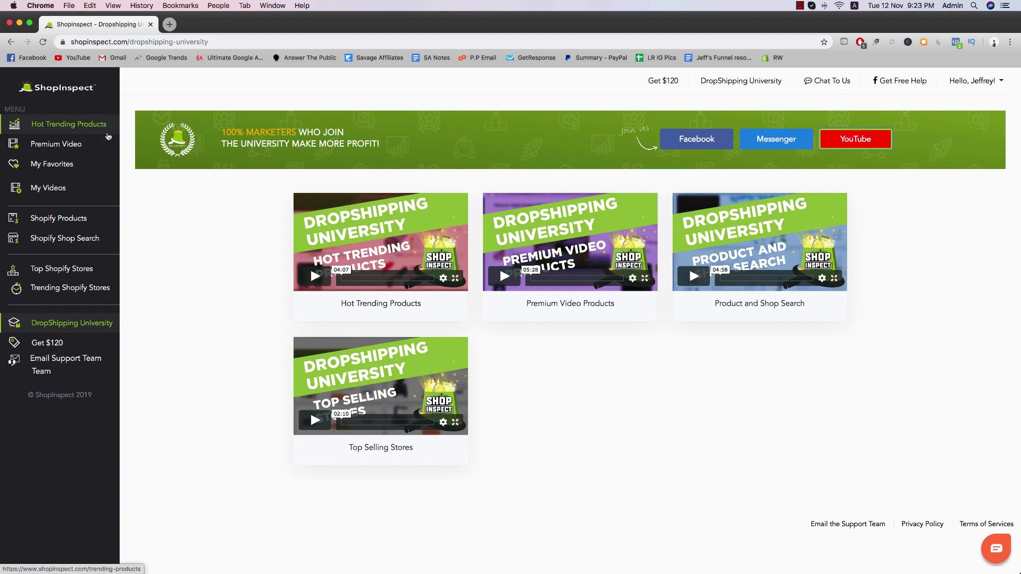
{"action": "left_click", "coordinate": [57, 146]}
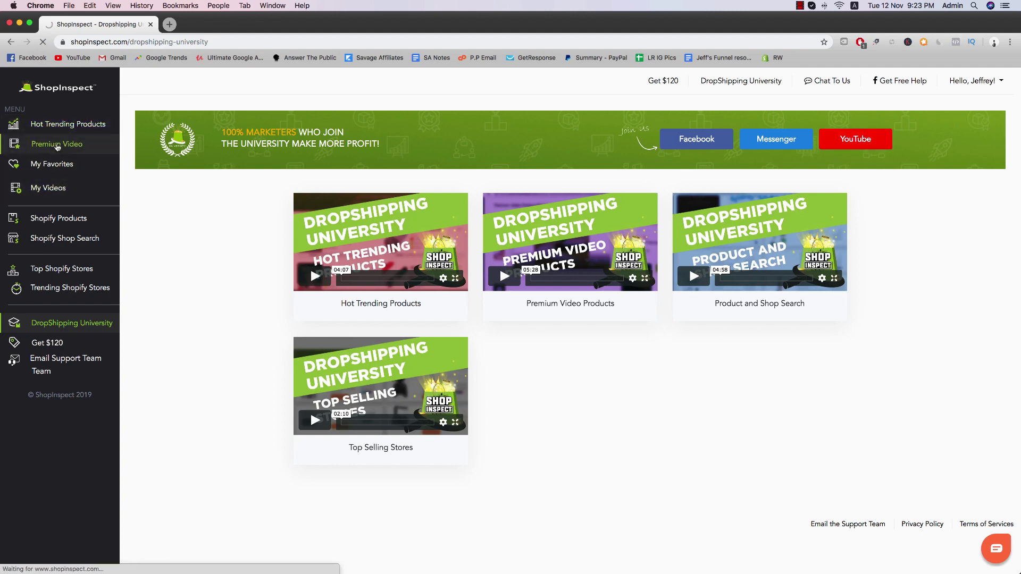